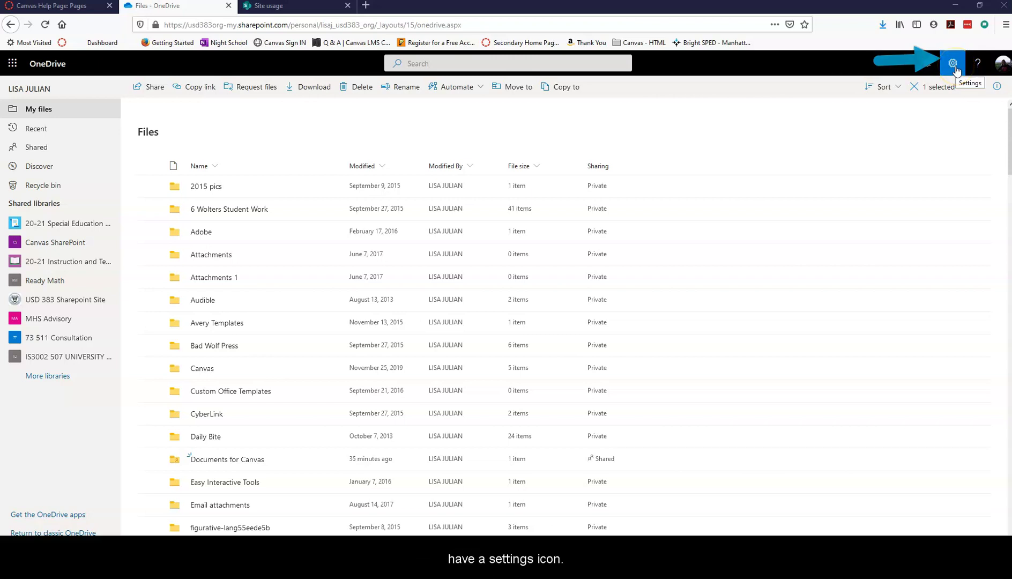
Step: Go from OneDrive settings through More Settings to the old Site settings page
left_click(956, 70)
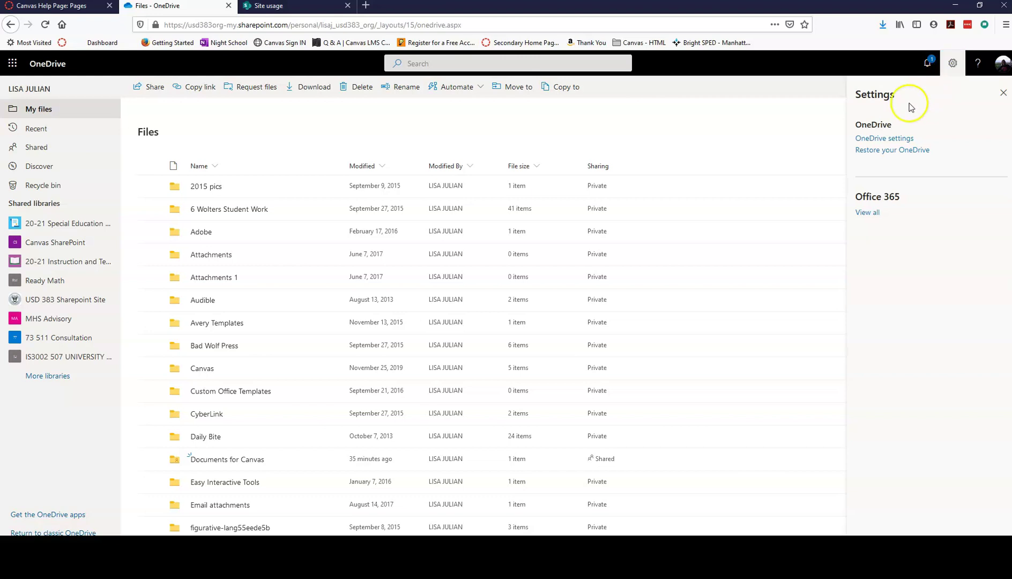
left_click(894, 139)
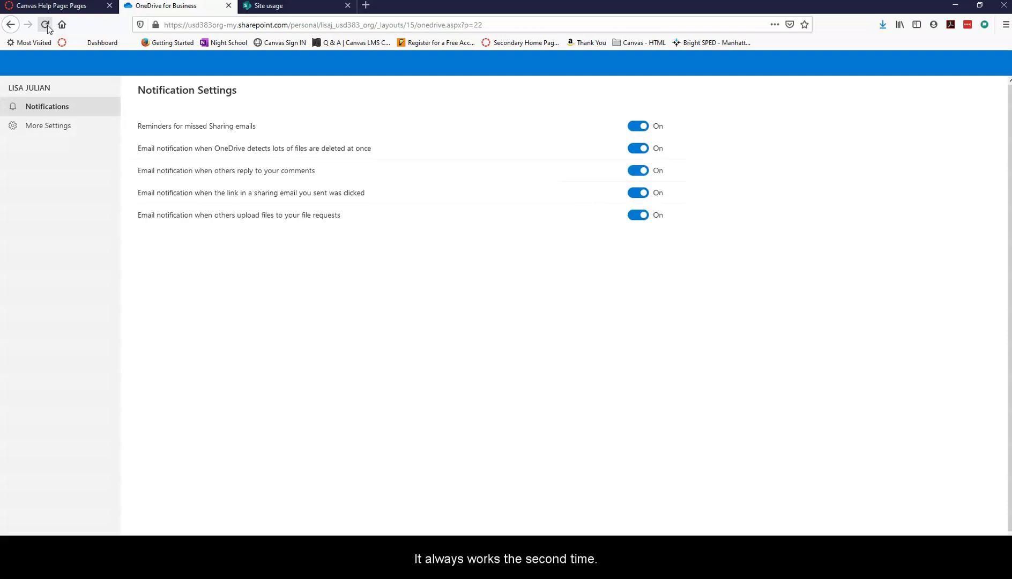
left_click(37, 128)
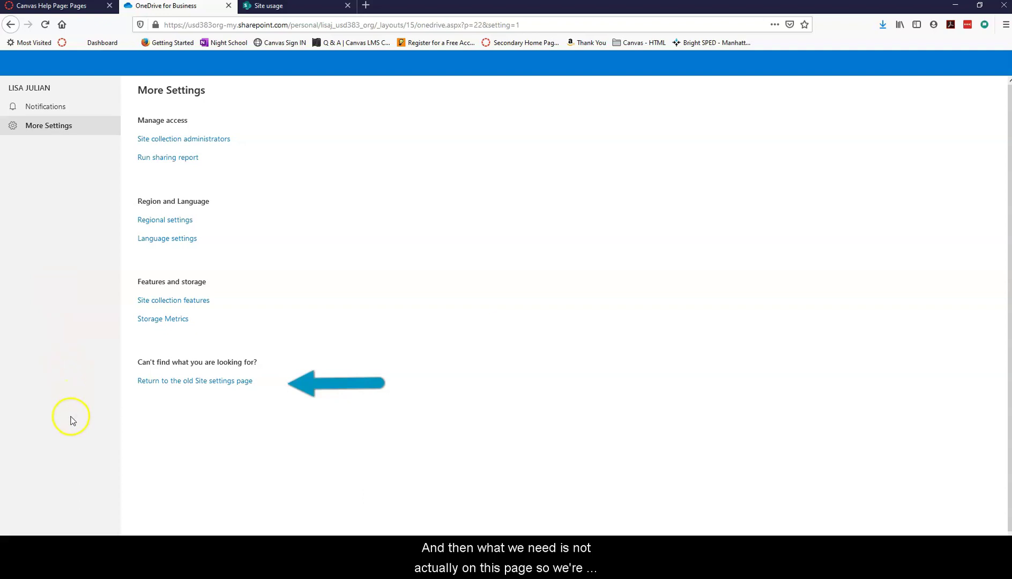
left_click(214, 381)
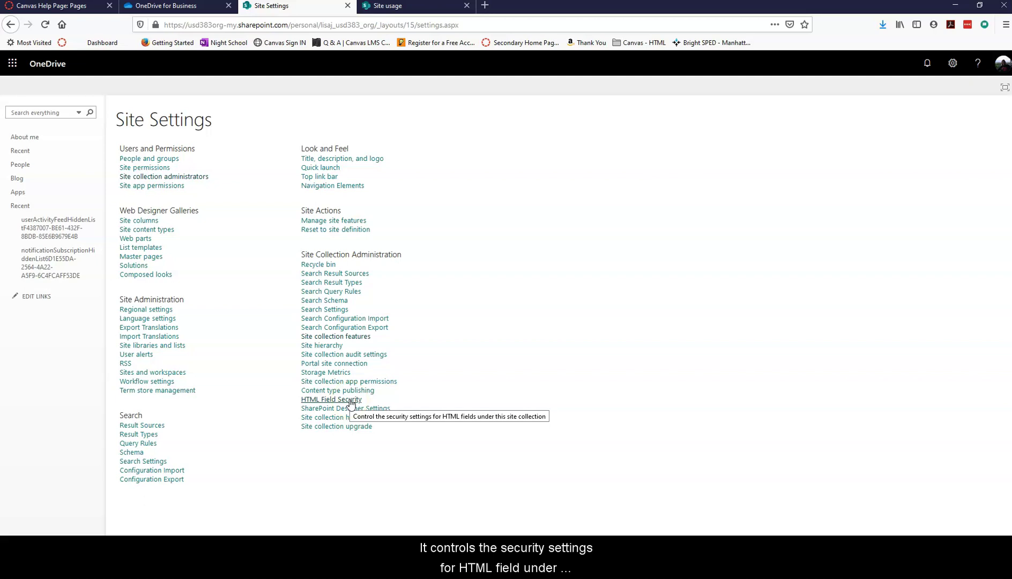
Step: Open HTML Field Security under Site Collection Administration
left_click(348, 400)
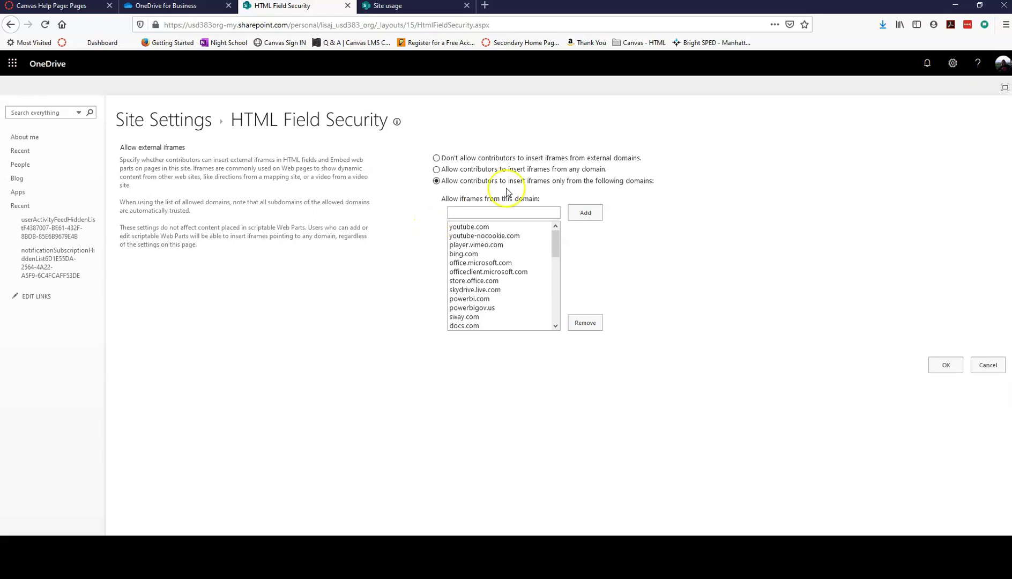
Step: Add usd383.instructure.com to the 'Allow iframes from this domain' list
left_click(532, 214)
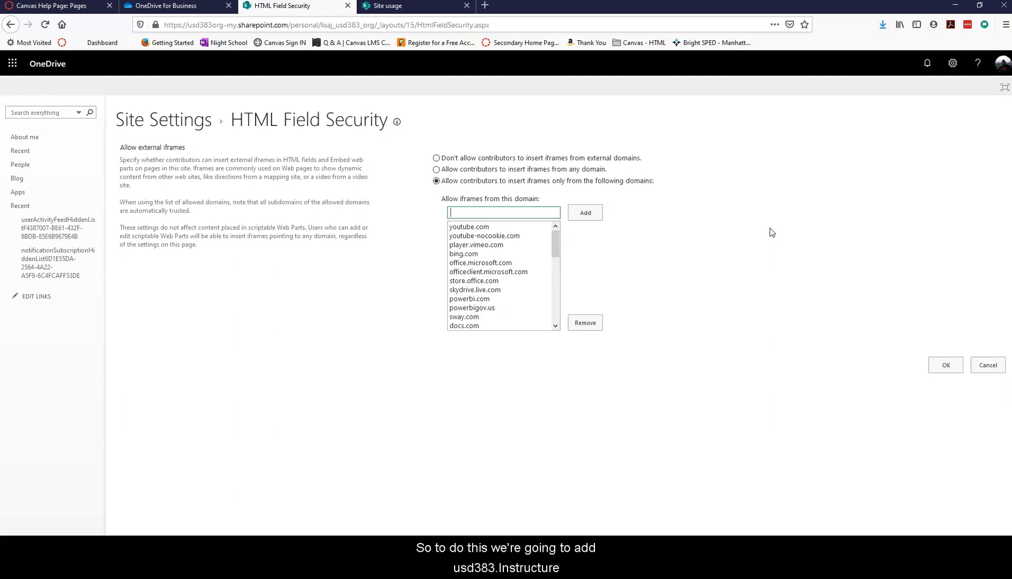
type("usd383.instructure.com")
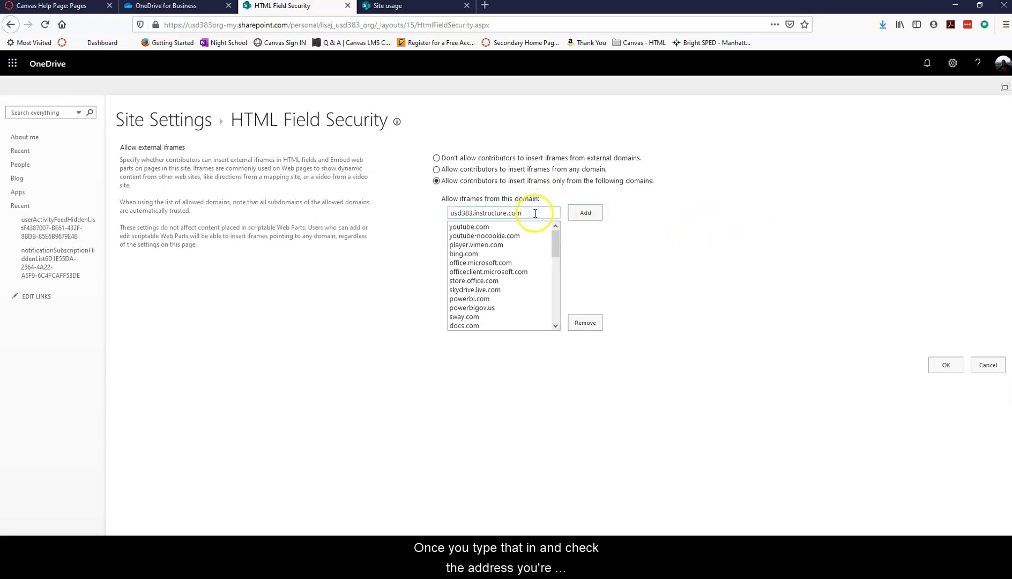
left_click(584, 214)
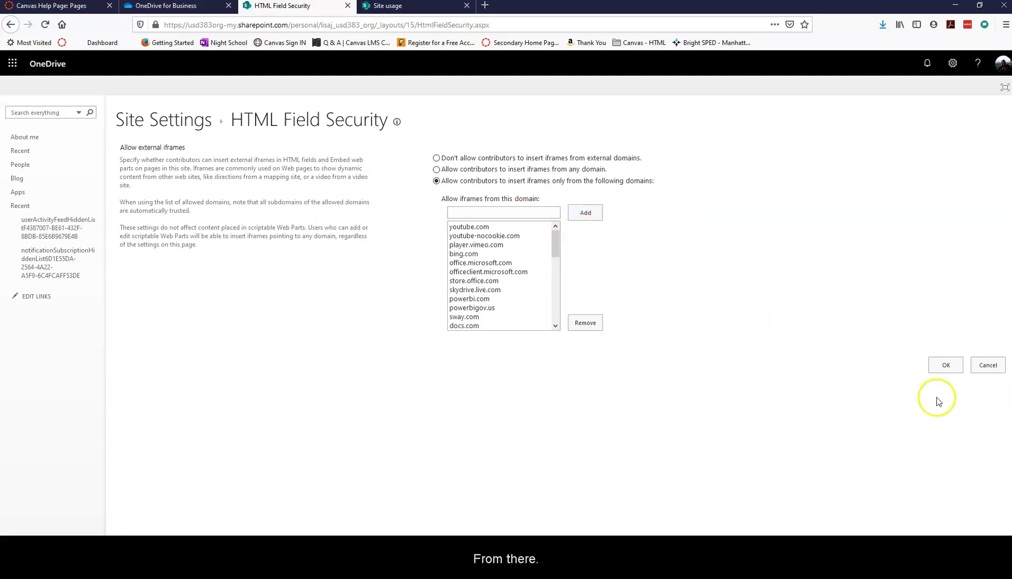
Step: Save the HTML Field Security iframe domain settings with OK
left_click(944, 365)
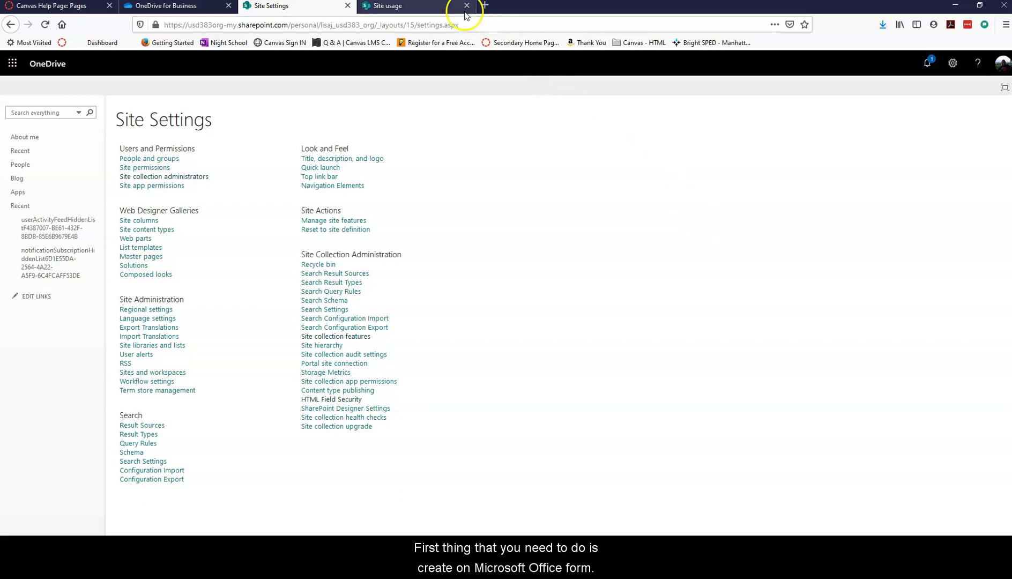
Step: In a new tab at forms.office.com, create a blank form titled 'Test Form'
left_click(486, 7)
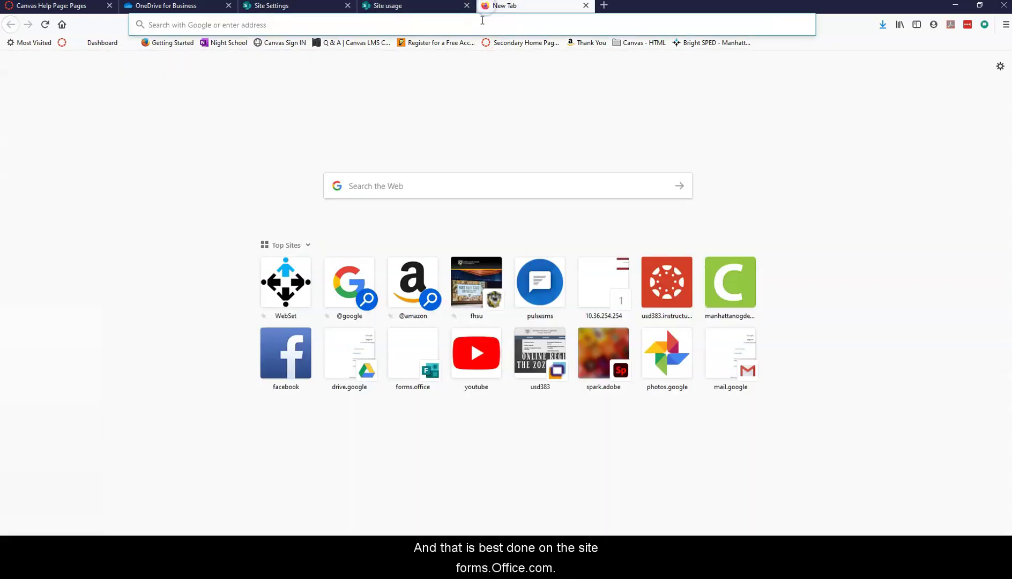
left_click(482, 24)
type("forms.offi")
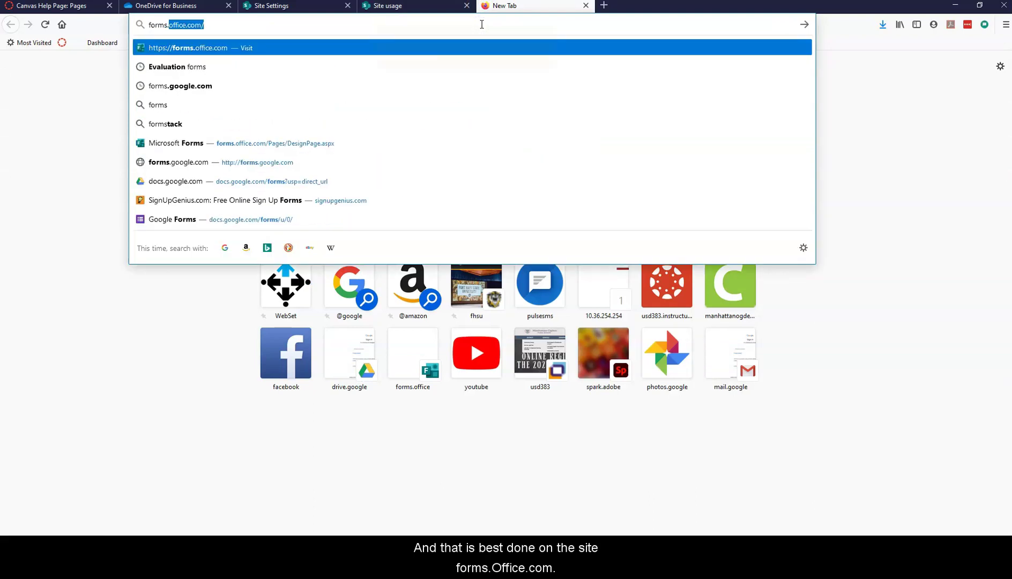
type("ce.com")
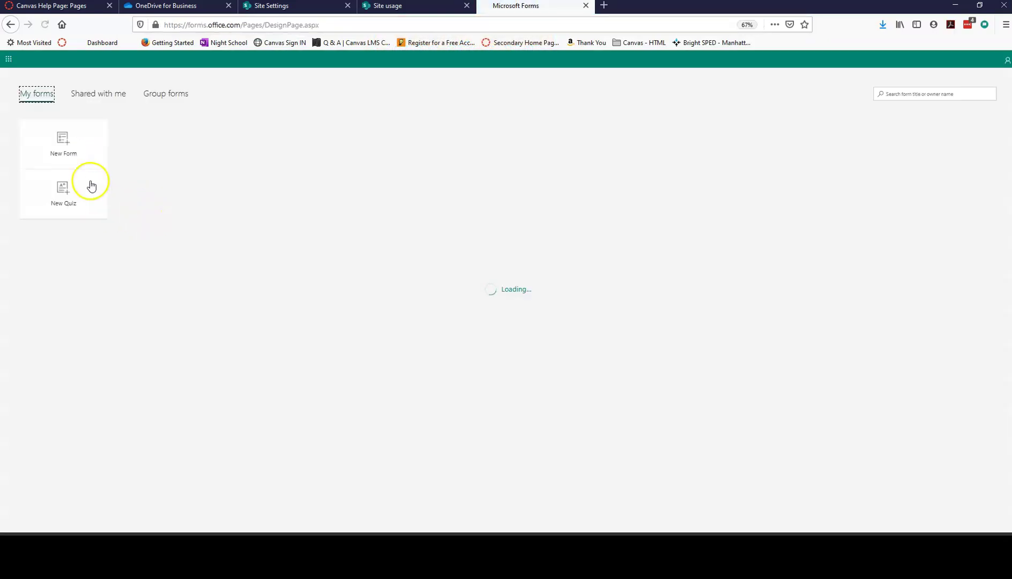
left_click(71, 148)
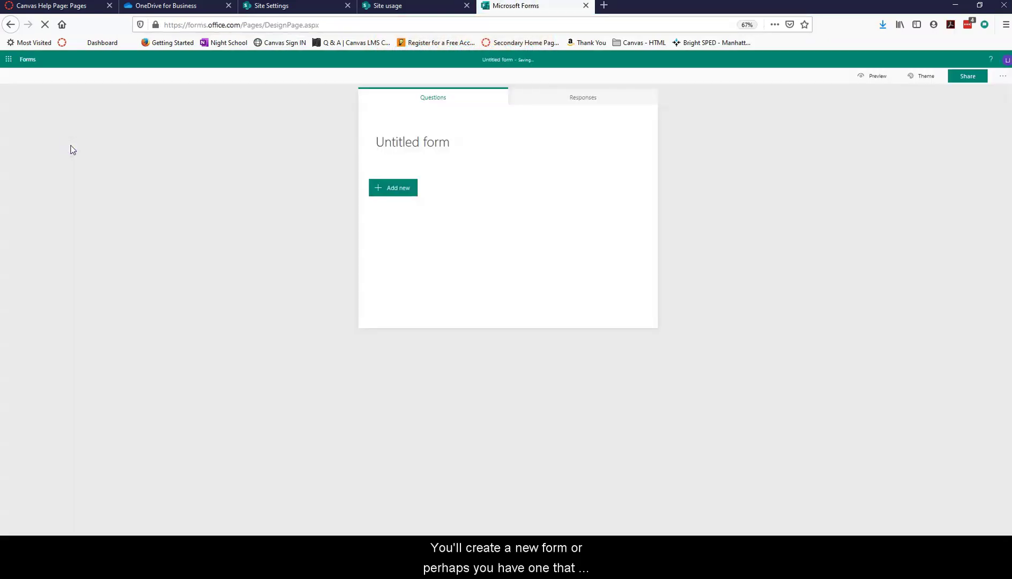
left_click(444, 148)
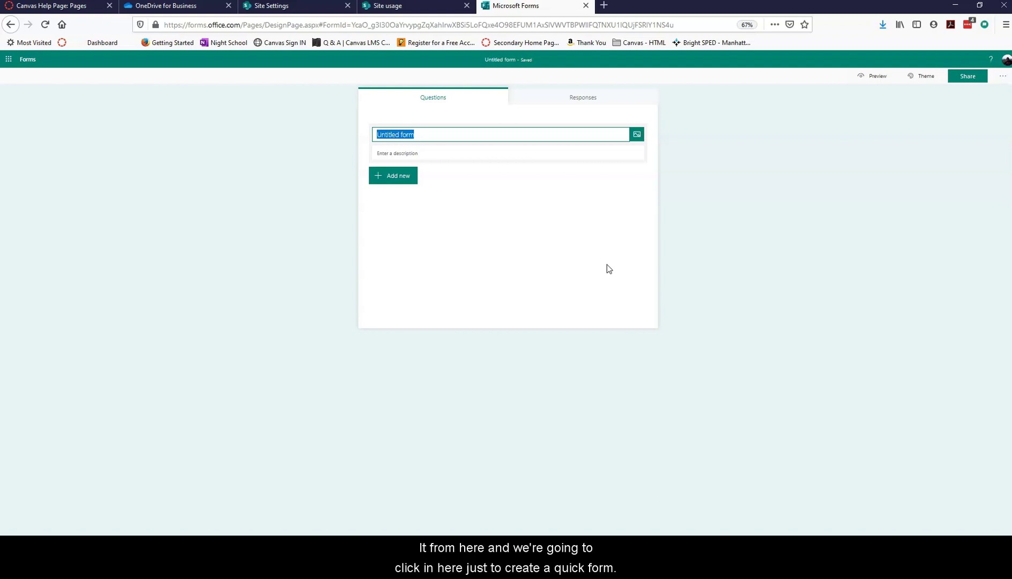
type("Test")
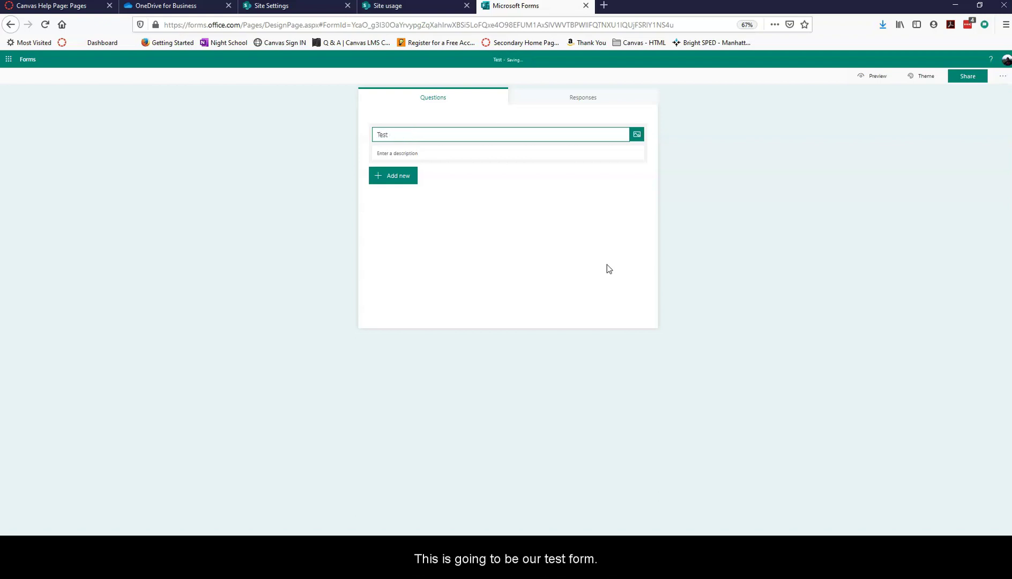
type(" Form")
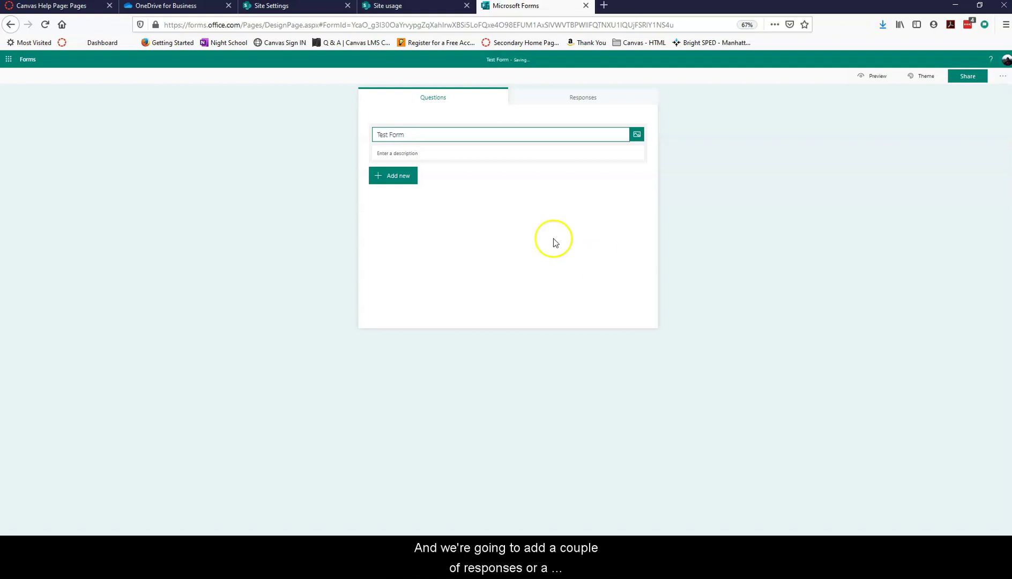
Step: Add the suggested Name, E-mail, Cell Phone and Best Way to Contact questions
left_click(392, 183)
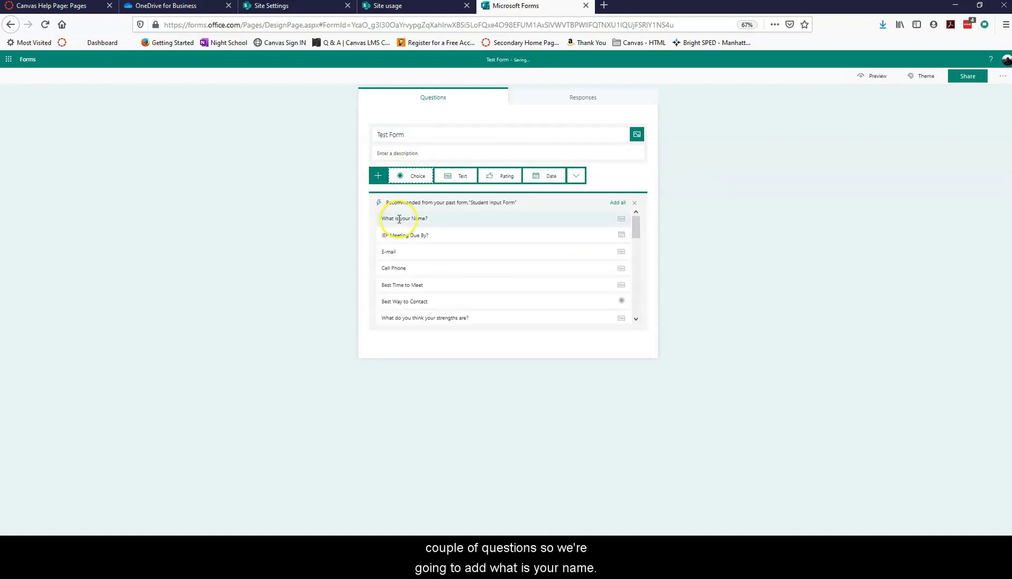
left_click(398, 220)
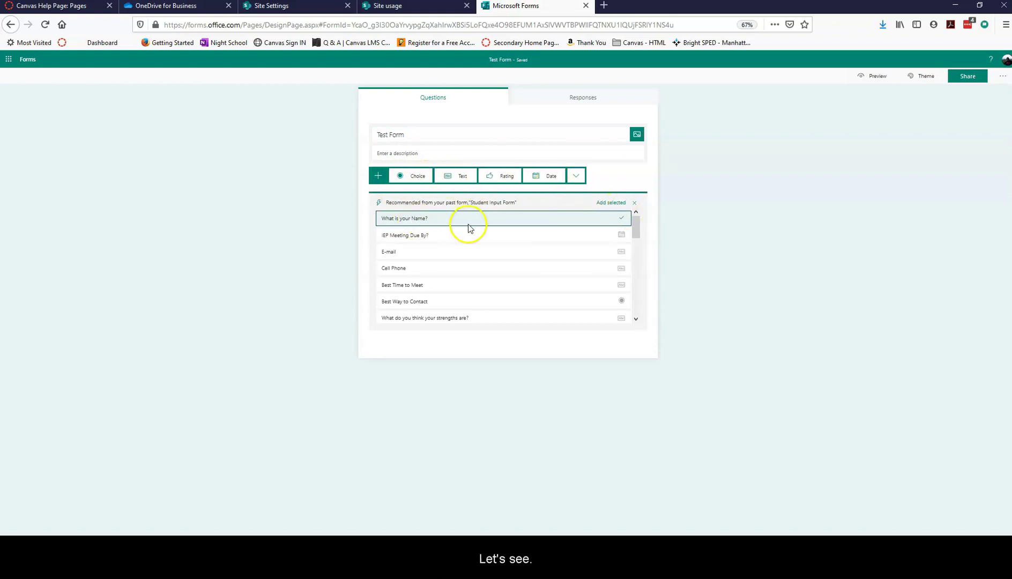
left_click(469, 251)
left_click(470, 269)
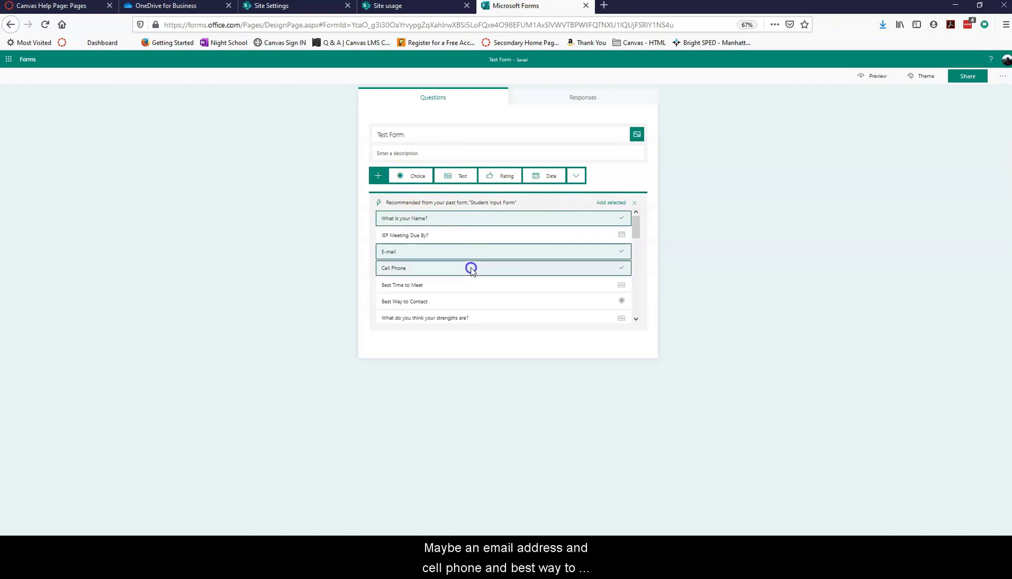
left_click(469, 302)
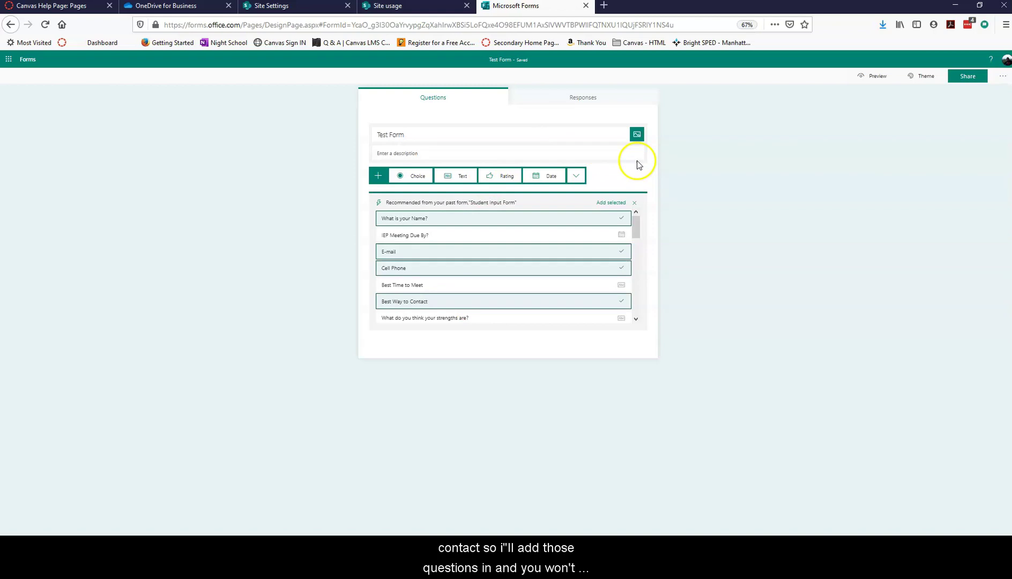
left_click(616, 202)
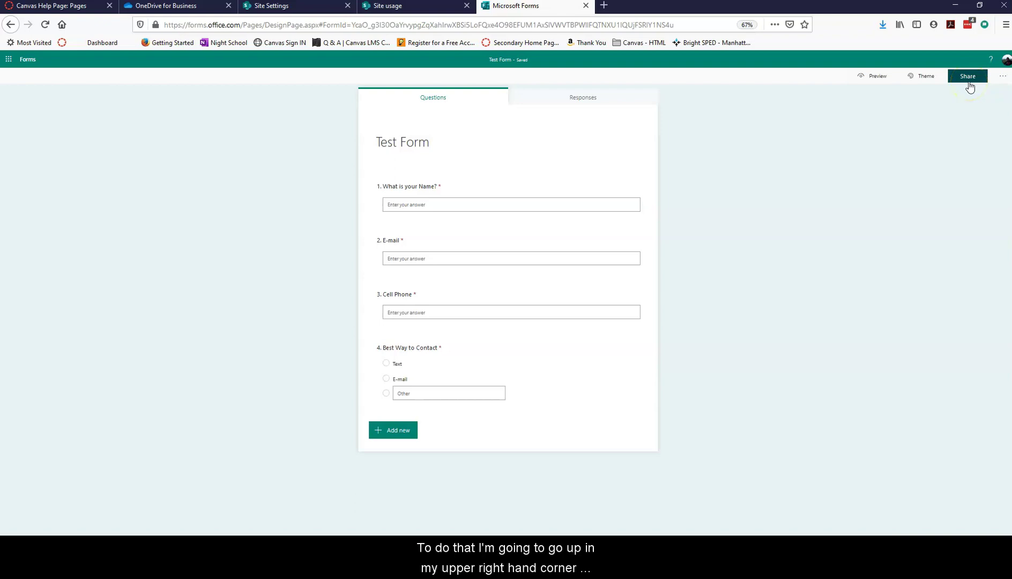
Step: Set Test Form's sharing so anyone with the link can respond
left_click(968, 77)
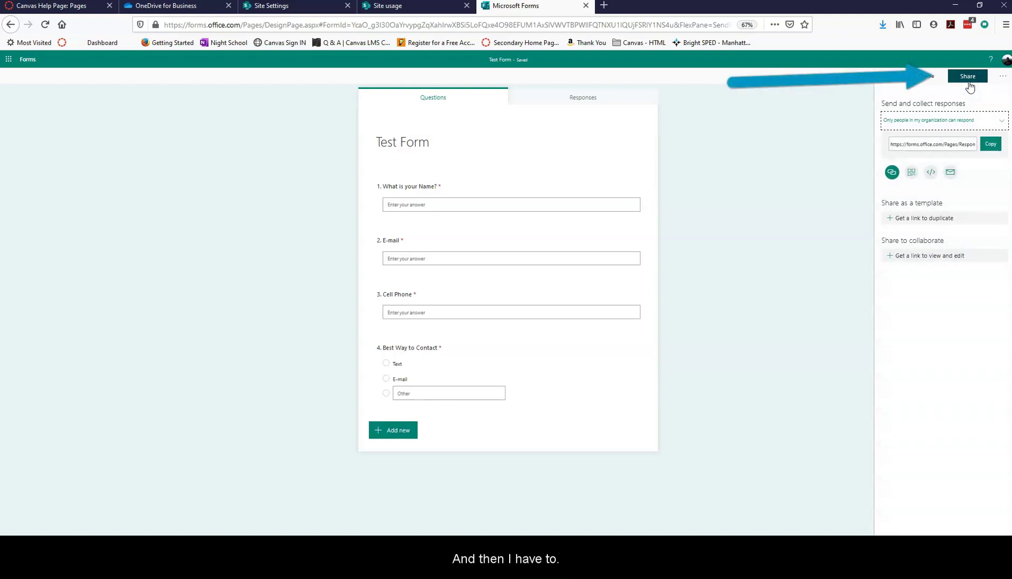
left_click(974, 121)
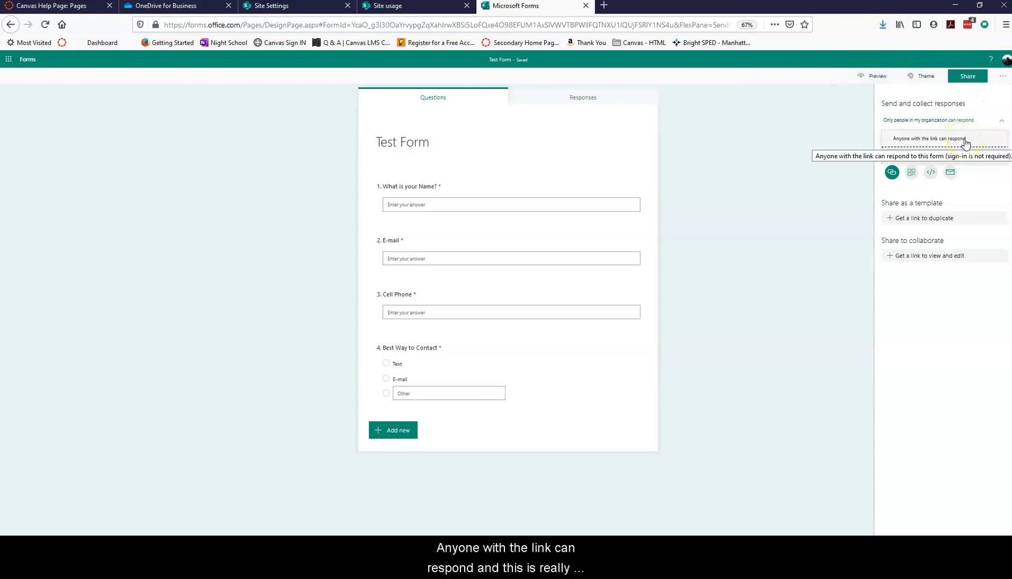
left_click(906, 138)
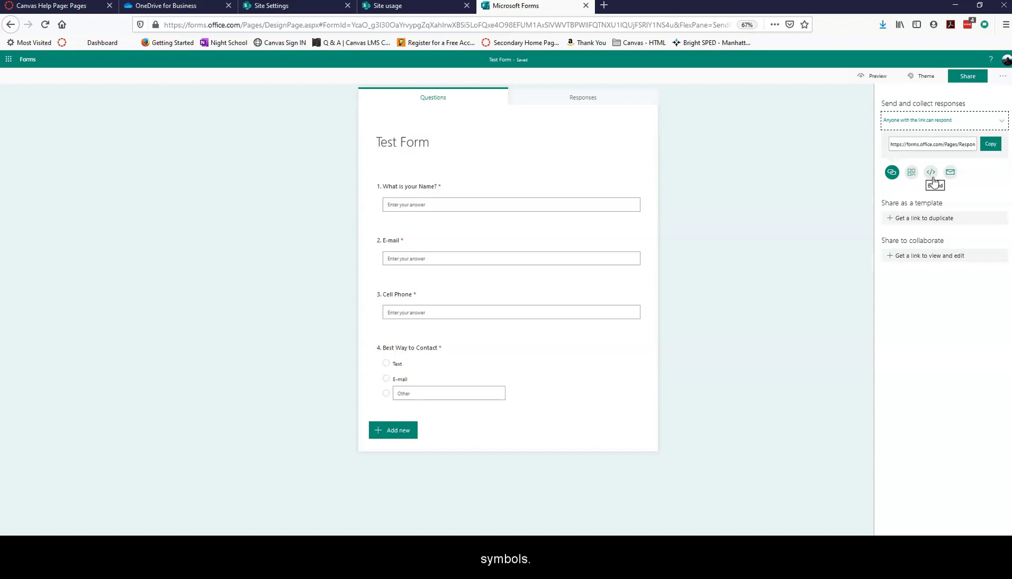
Step: Copy Test Form's iframe embed code from the Embed option
left_click(931, 173)
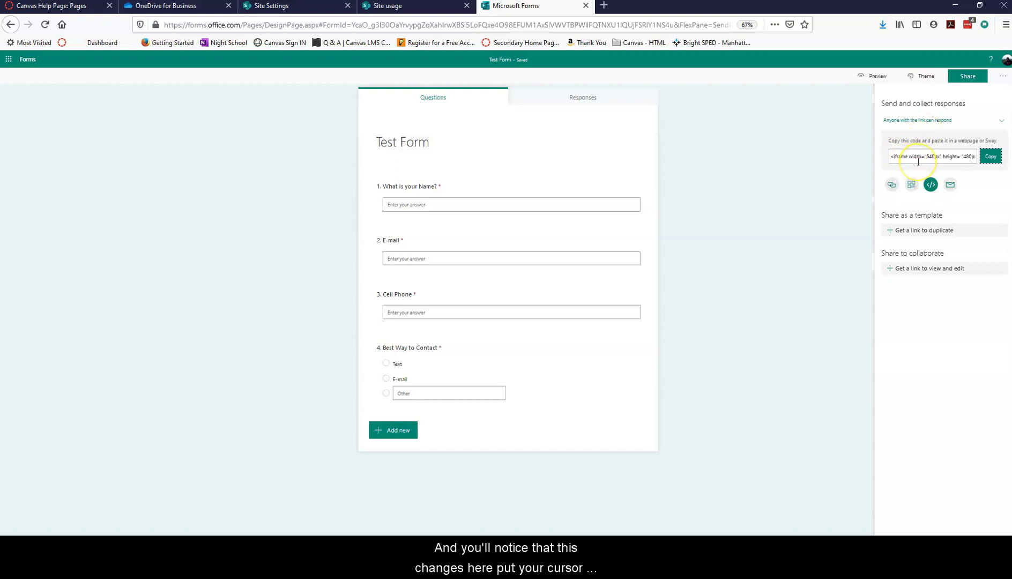
left_click(915, 160)
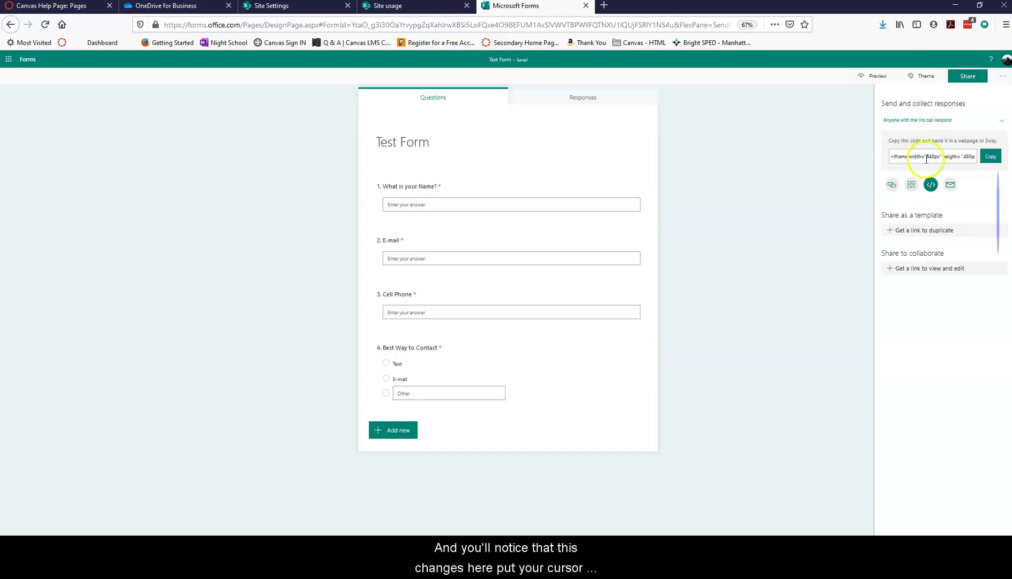
left_click(990, 156)
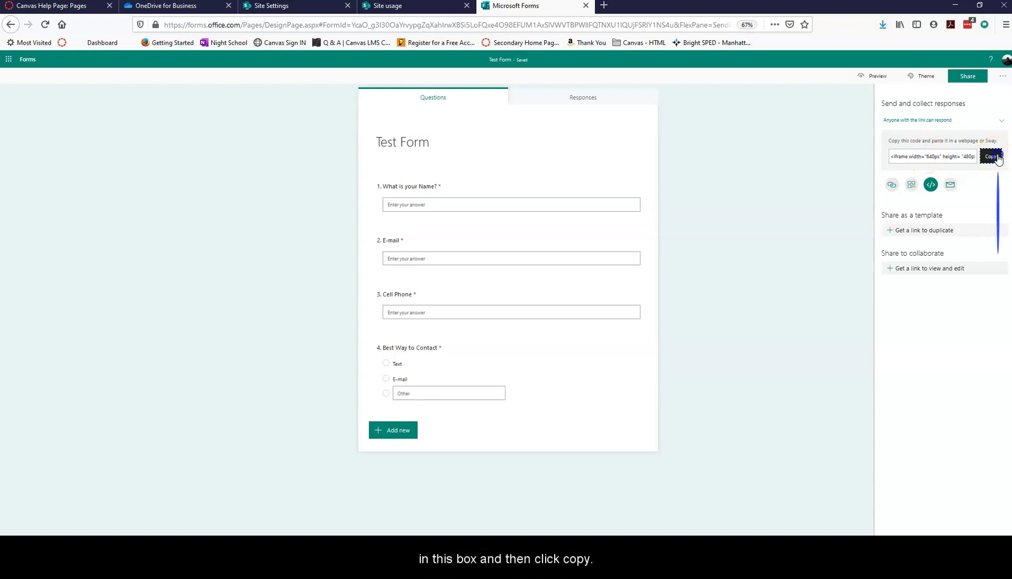
left_click(770, 122)
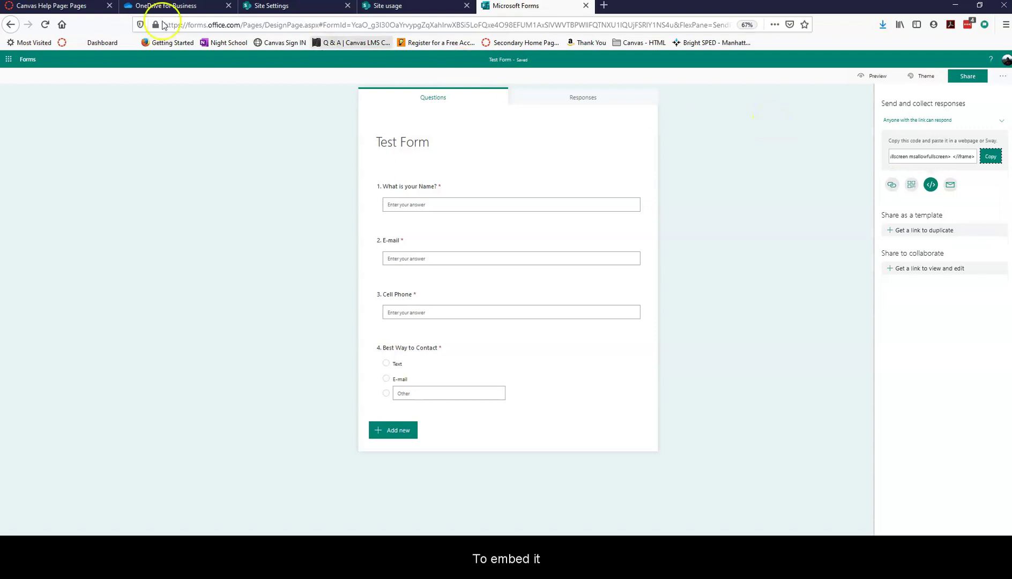
Step: In Canvas Pages, open Insert/edit media for the Embedded form - test 2 page body
left_click(58, 8)
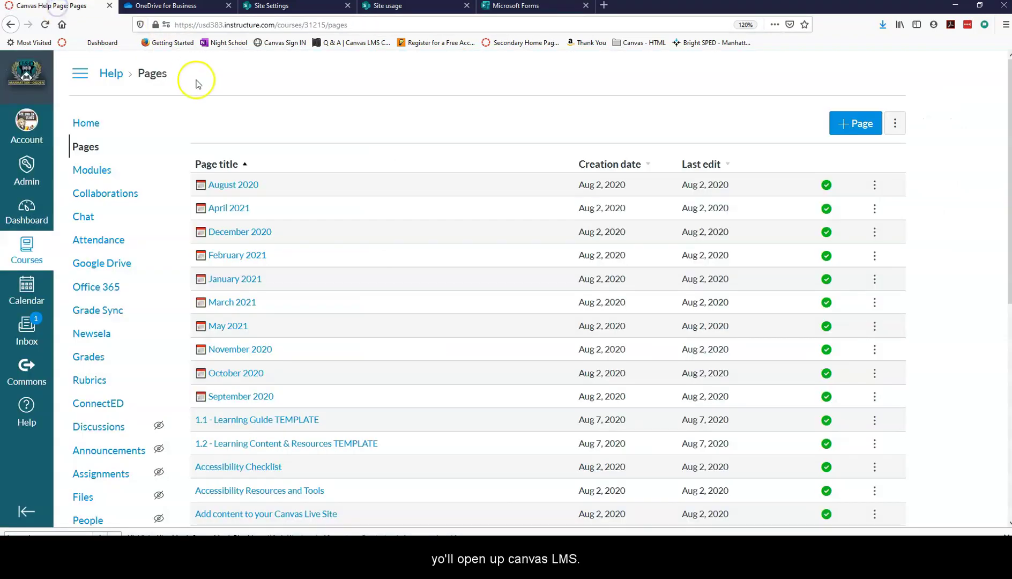
left_click(85, 146)
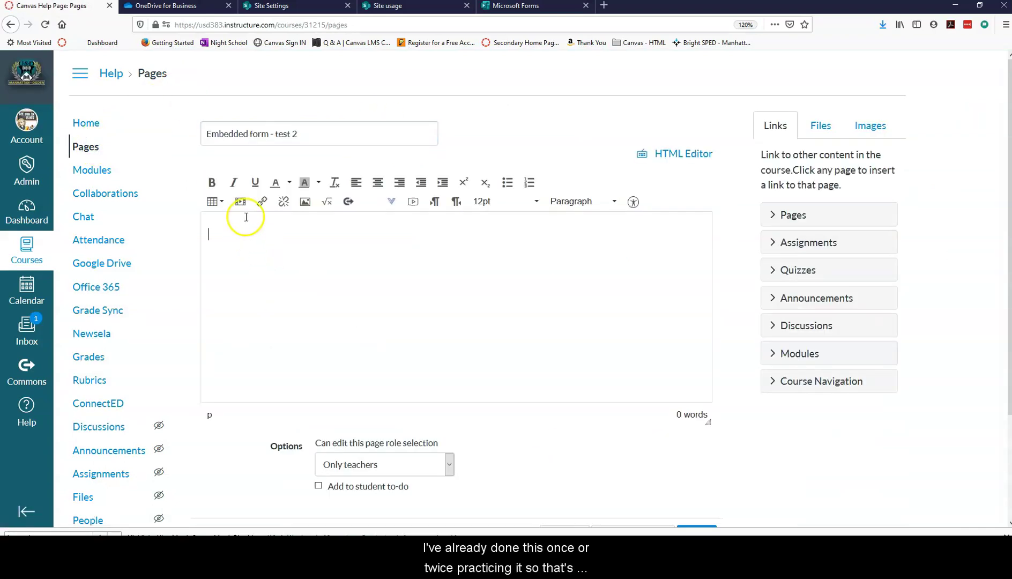
left_click(241, 203)
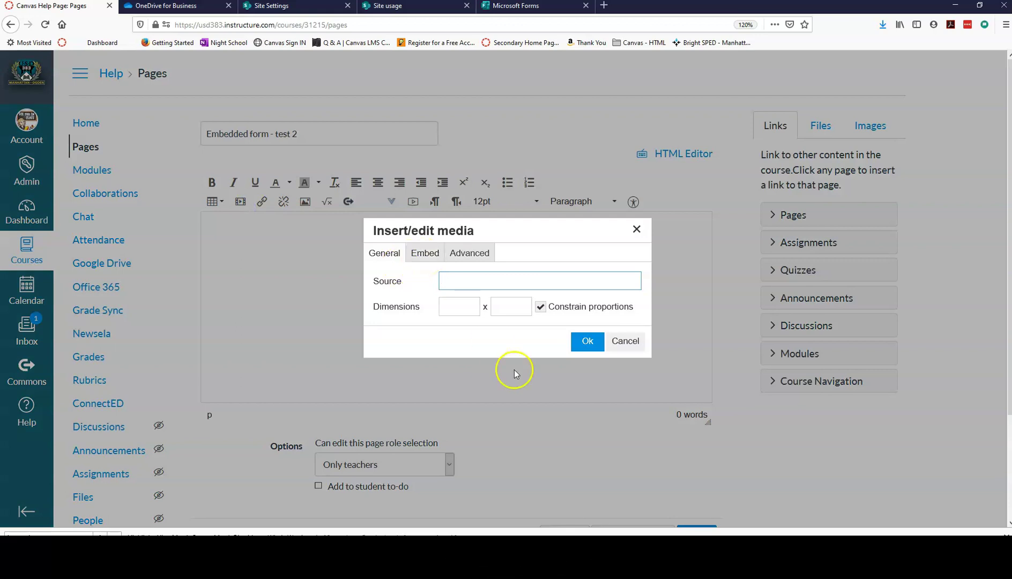
left_click(625, 348)
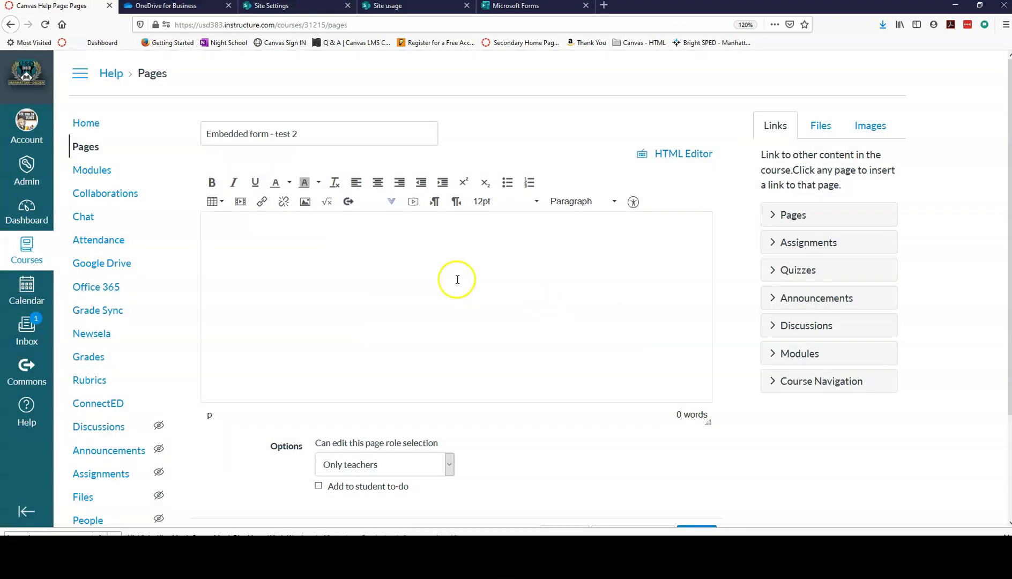
left_click(240, 211)
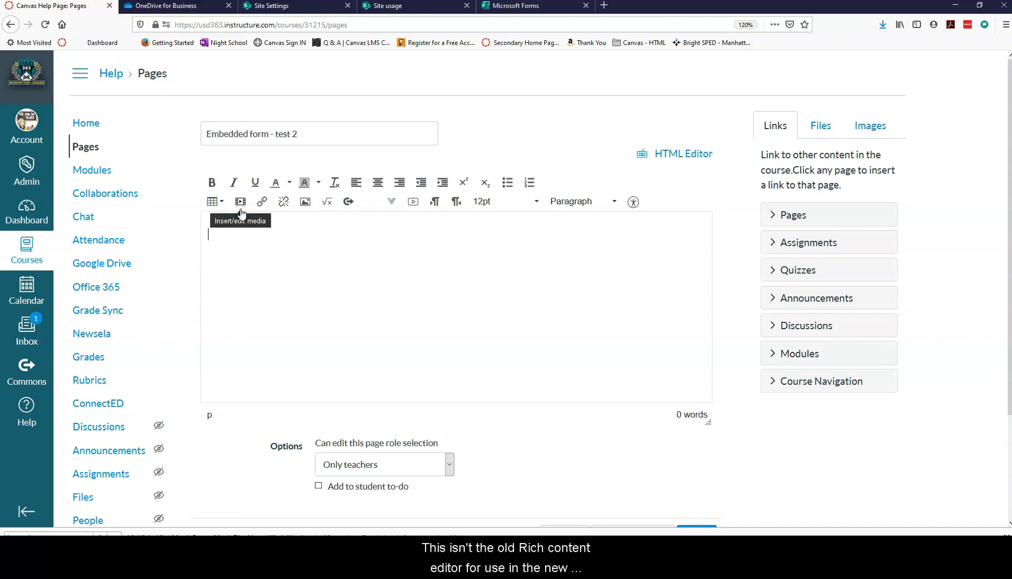
left_click(240, 206)
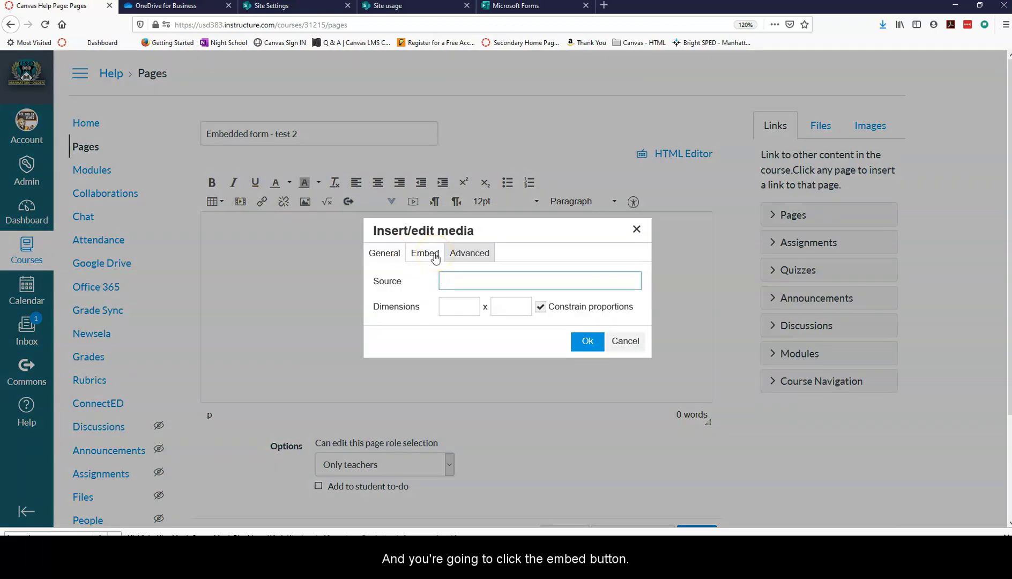
Step: Paste the copied form iframe code into the Embed tab
left_click(436, 258)
left_click(413, 316)
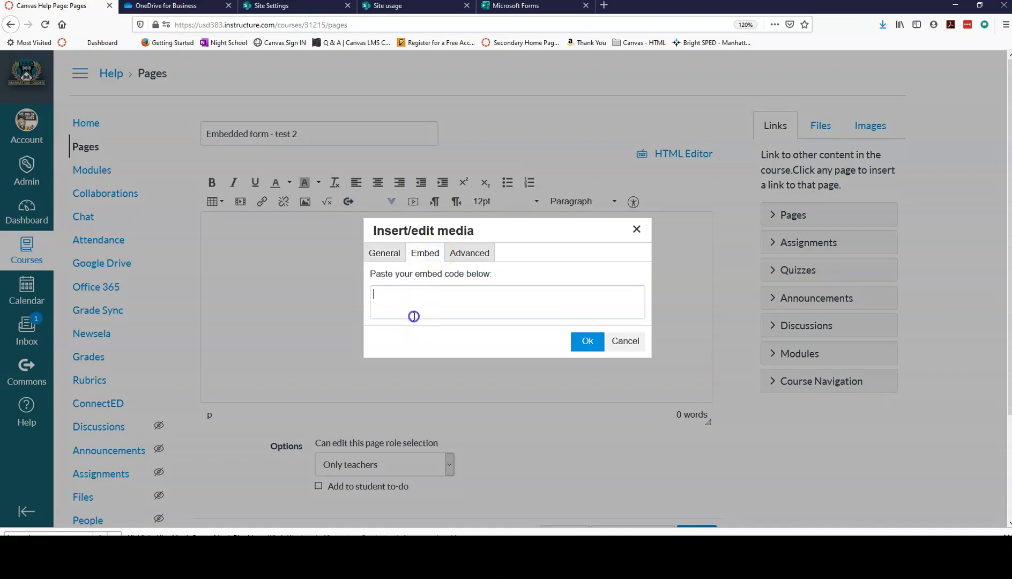
key("ctrl+v")
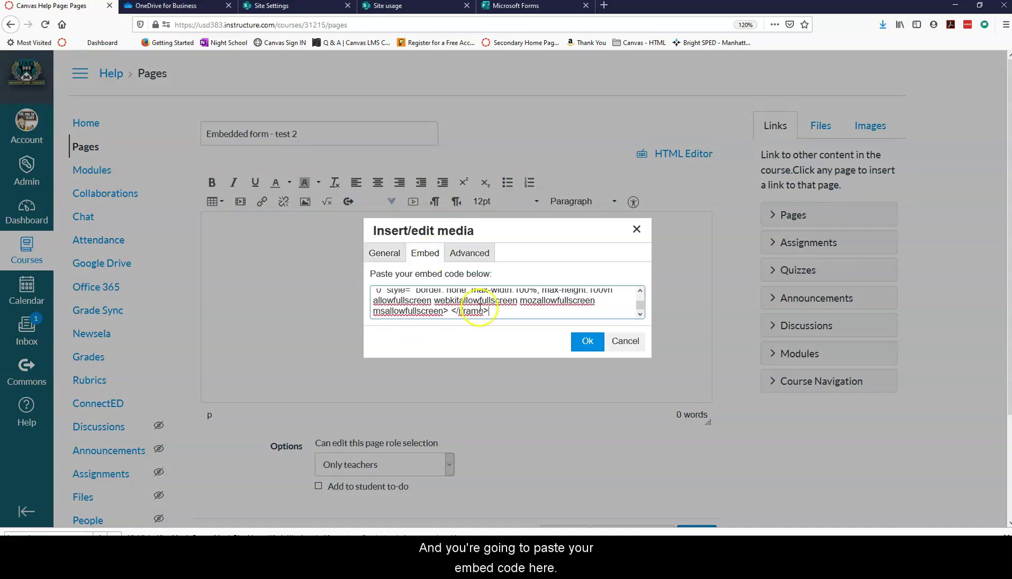
Step: Change the iframe width from 640px and height from 480px to 800px
left_click(639, 290)
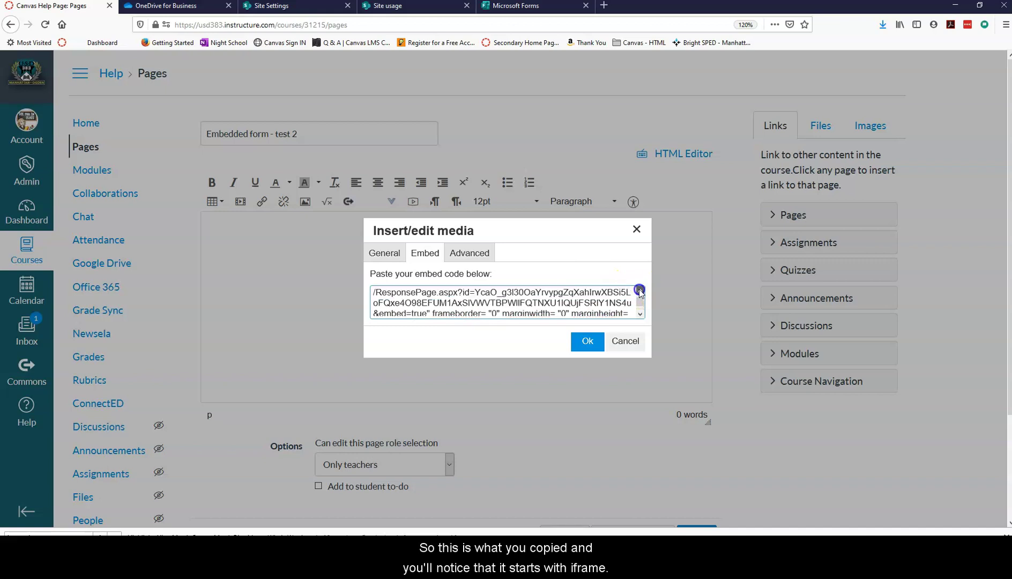
left_click(640, 290)
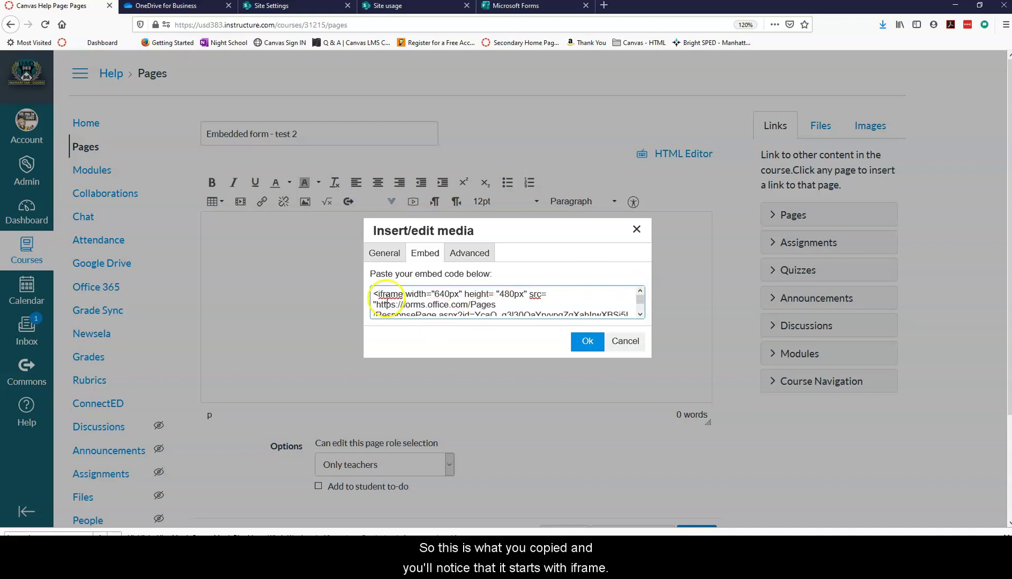
left_click(640, 314)
left_click(640, 314)
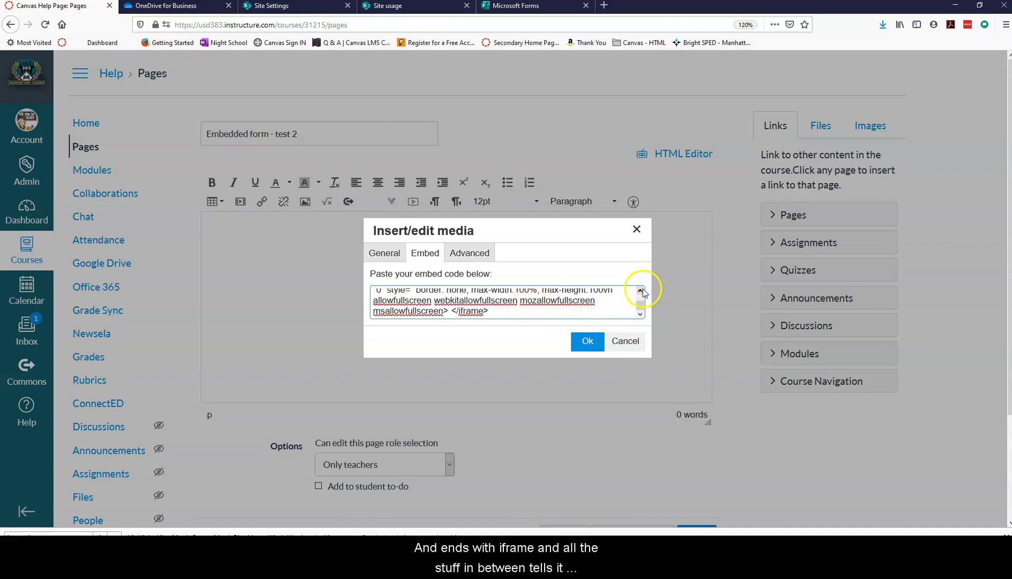
left_click(640, 291)
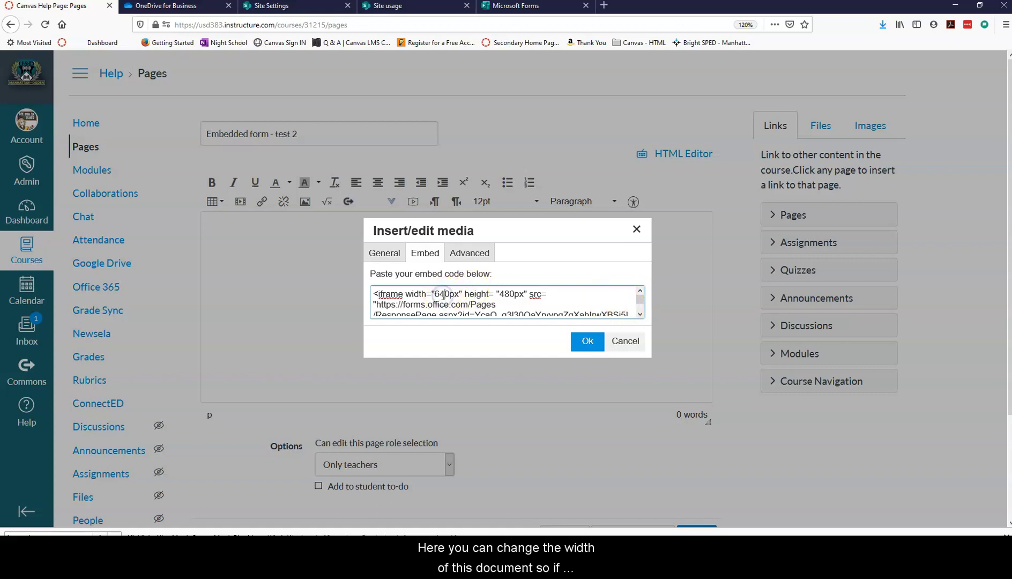
key("Delete")
key("Delete")
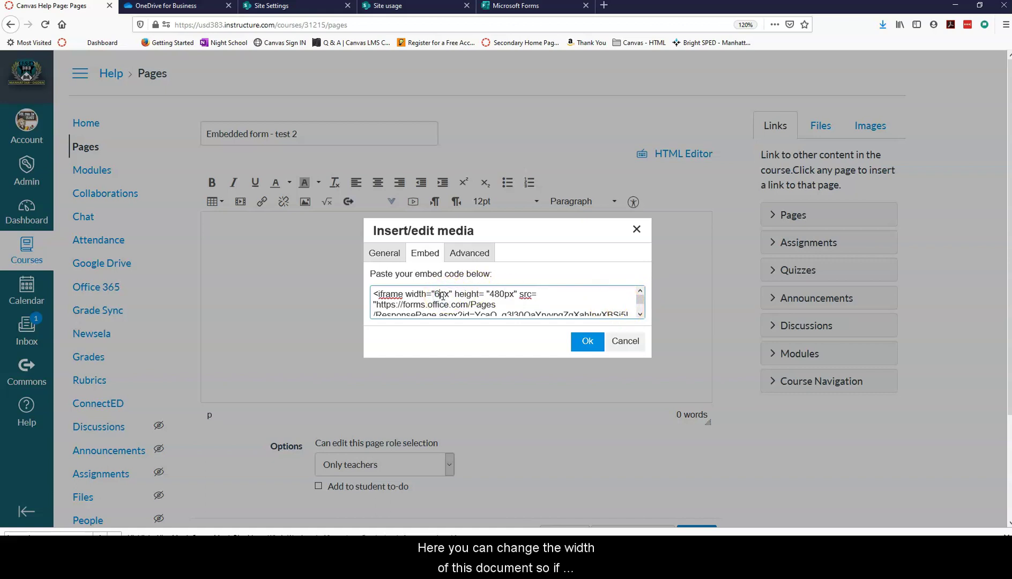
key("BackSpace")
type("80")
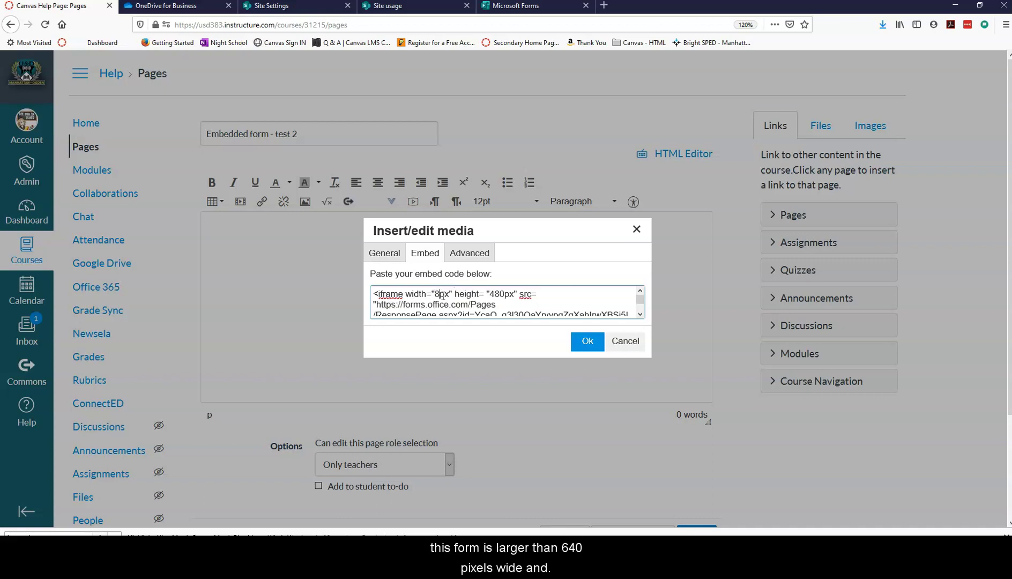
type("0")
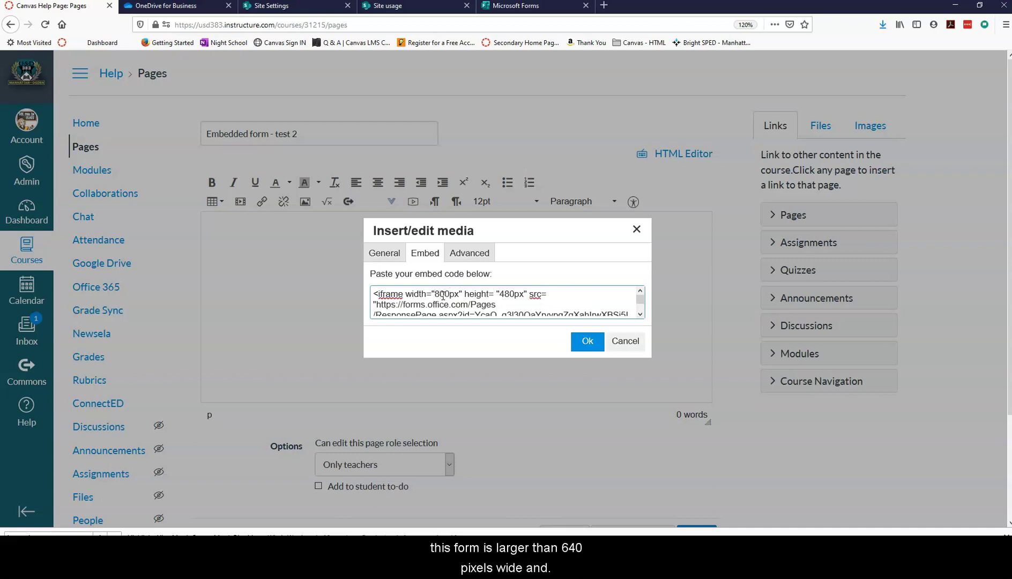
left_click(514, 293)
key("BackSpace")
key("BackSpace")
key("BackSpace")
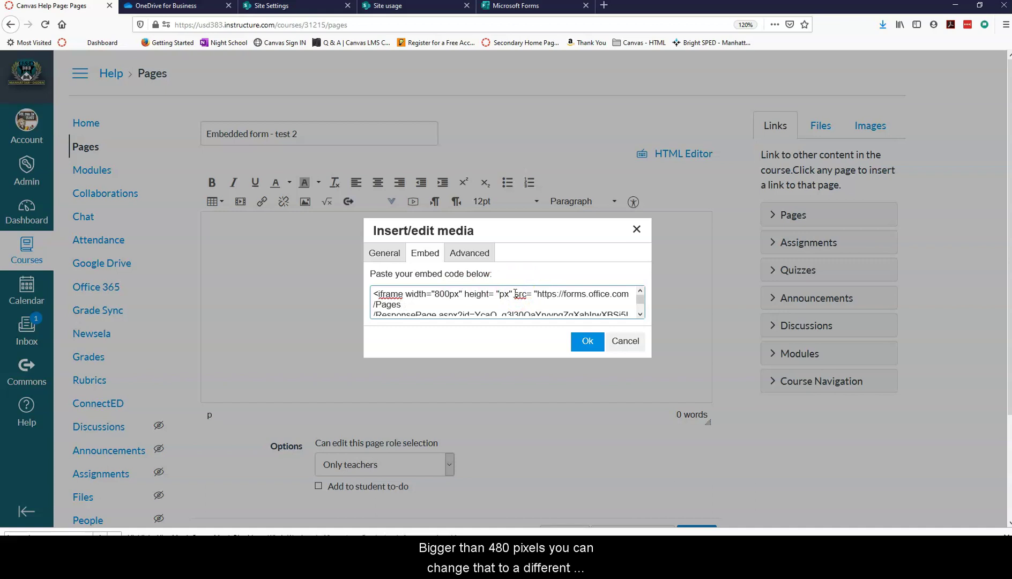
type("800")
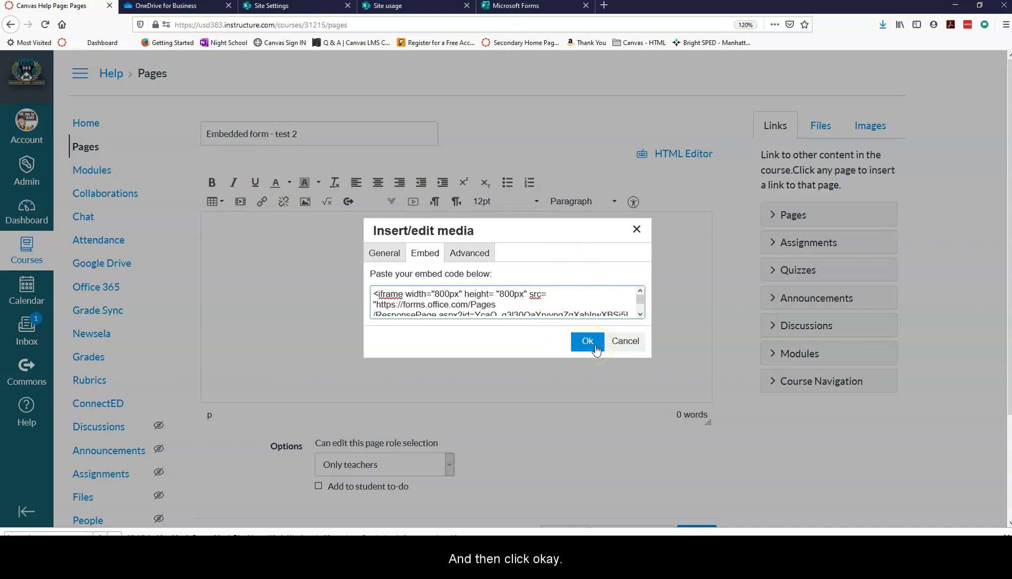
Step: Insert the embedded form and Save & Publish Embedded form - test 2
left_click(596, 350)
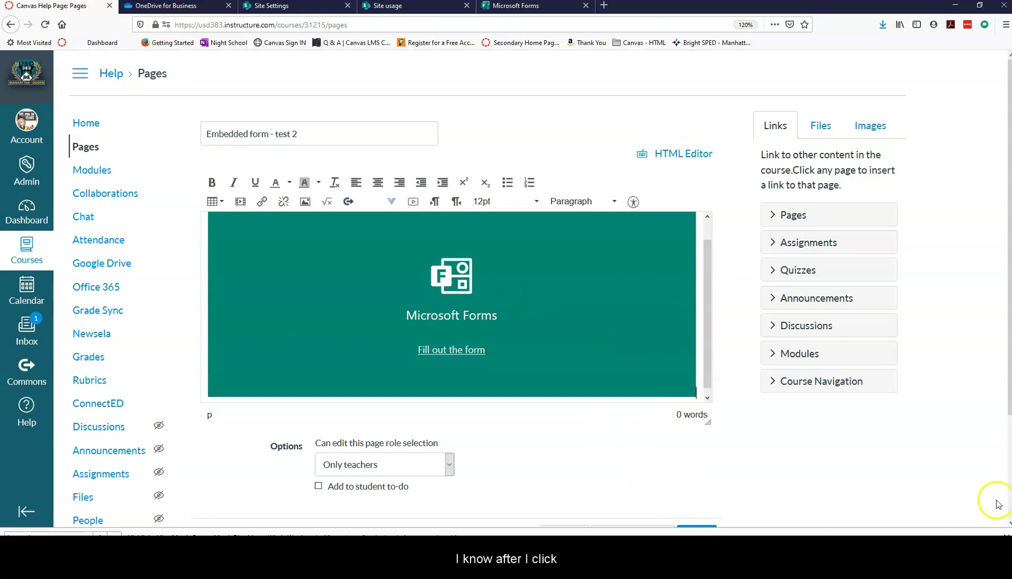
scroll(997, 501, "down", 4)
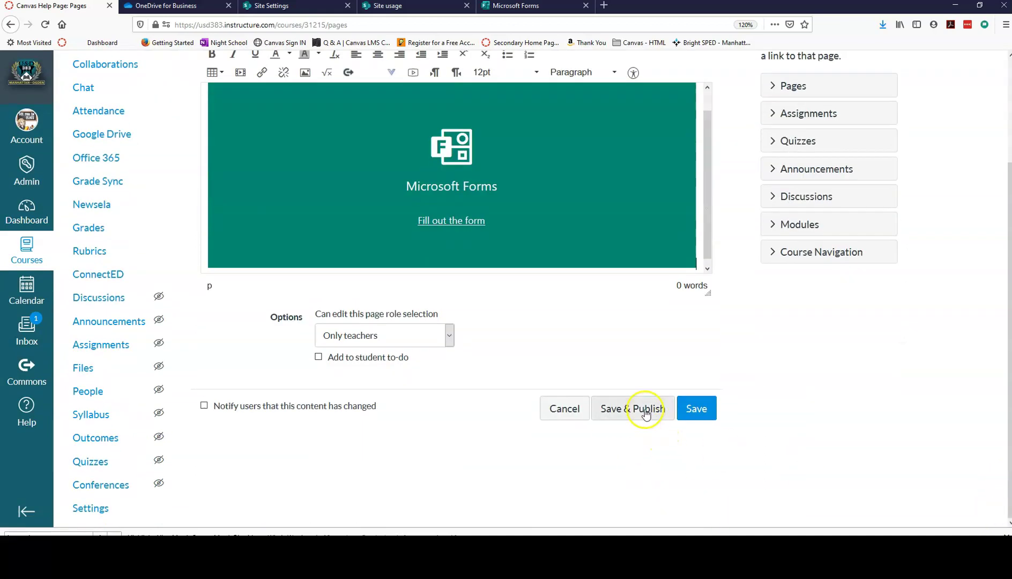
left_click(632, 409)
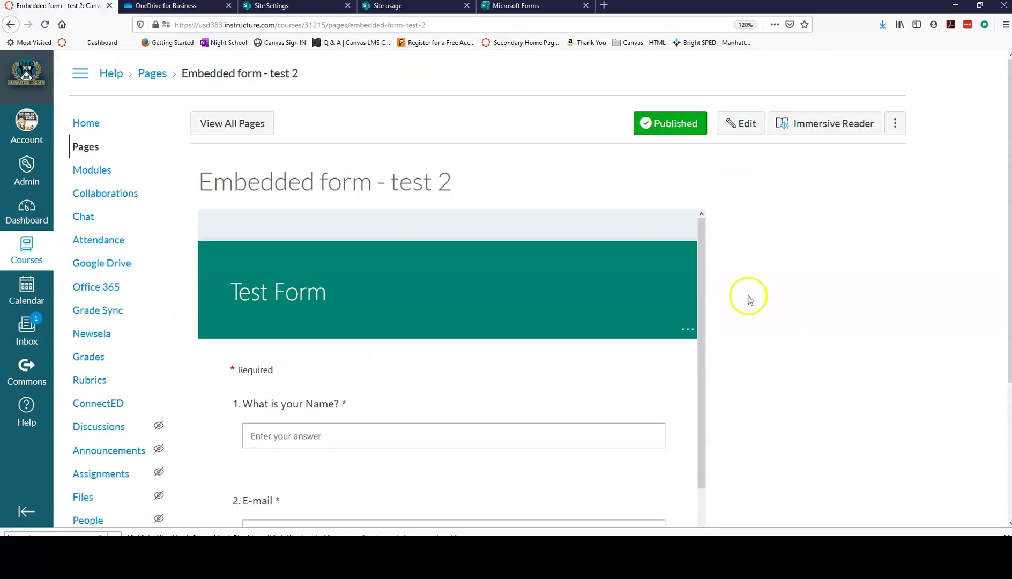
left_click_drag(698, 258, 731, 266)
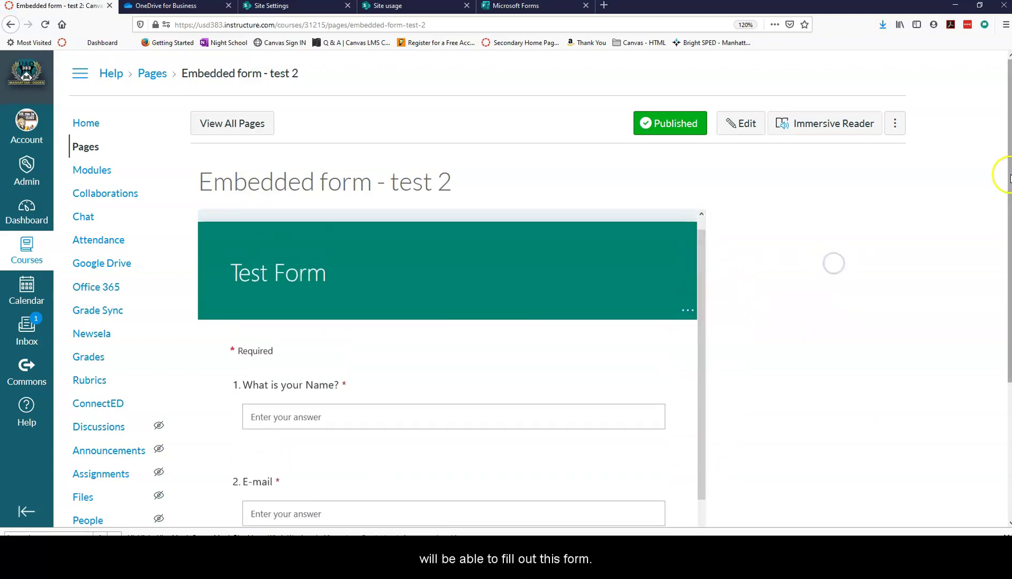
left_click_drag(1006, 177, 1000, 332)
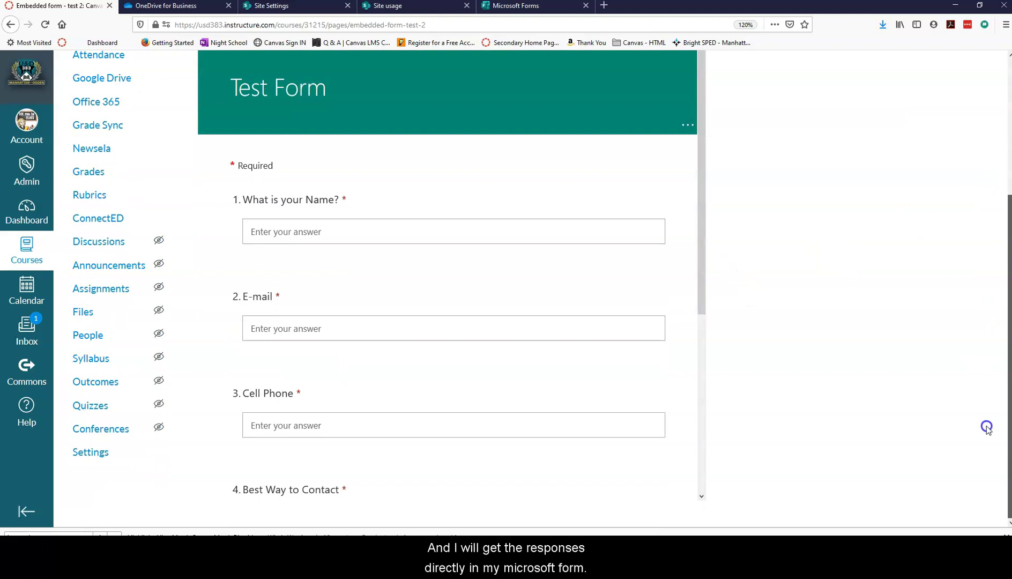
scroll(987, 427, "up", 3)
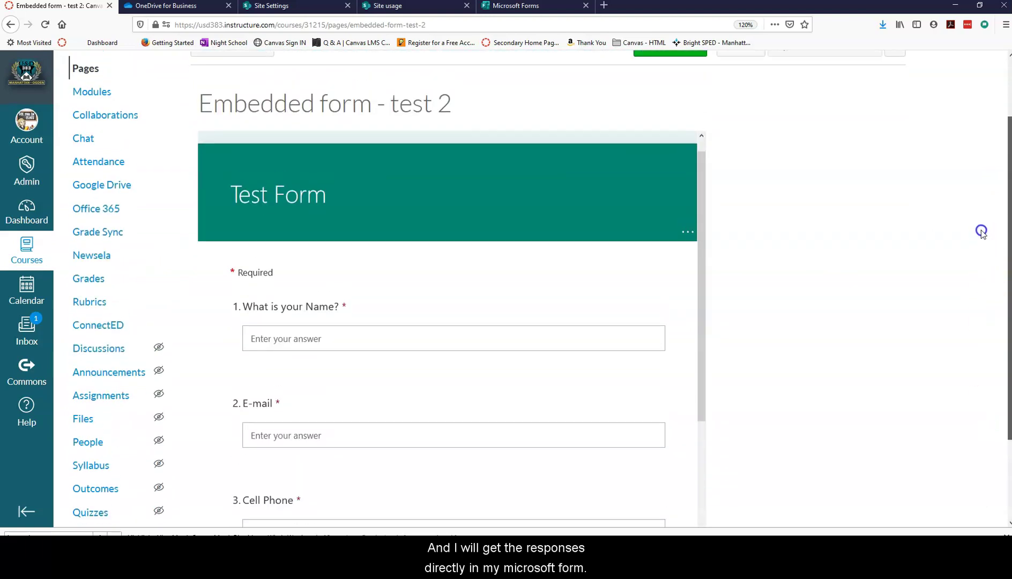
Step: Fill the Name, E-mail and Cell Phone questions with test answers, naming no real contact details
left_click(510, 346)
type("Lisa")
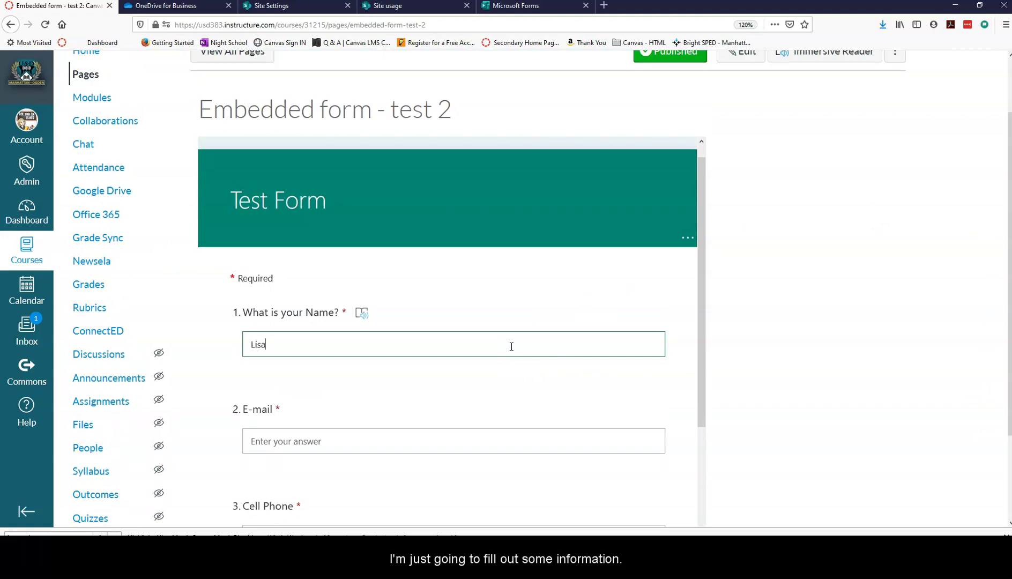
type(" Julian")
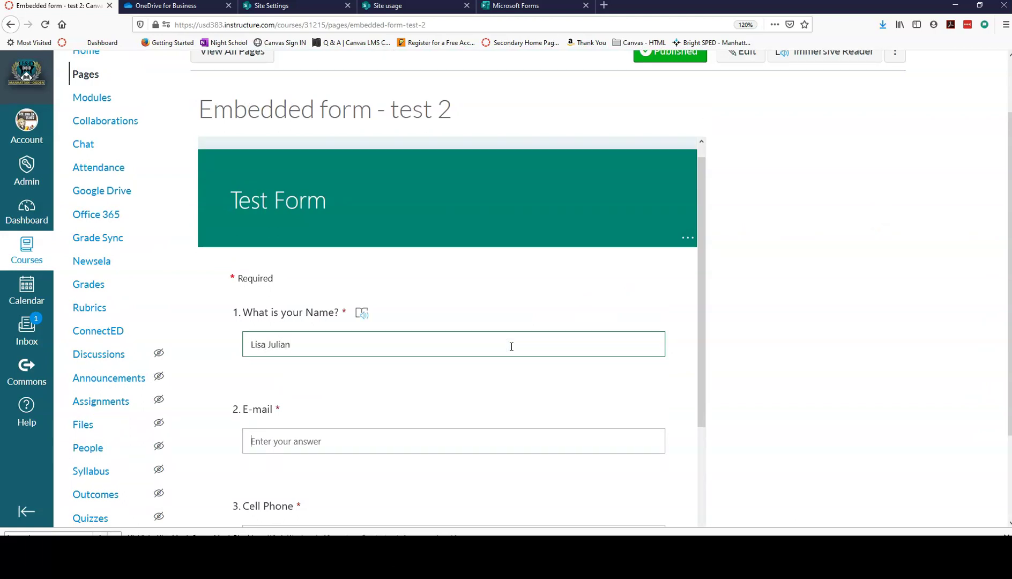
key("Tab")
type("lisa")
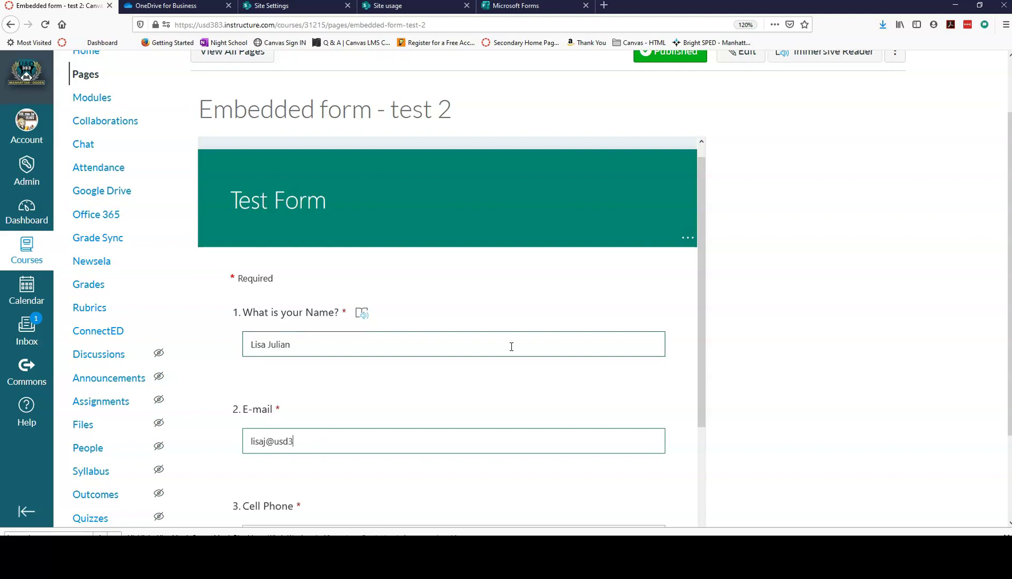
key("BackSpace")
key("BackSpace")
key("BackSpace")
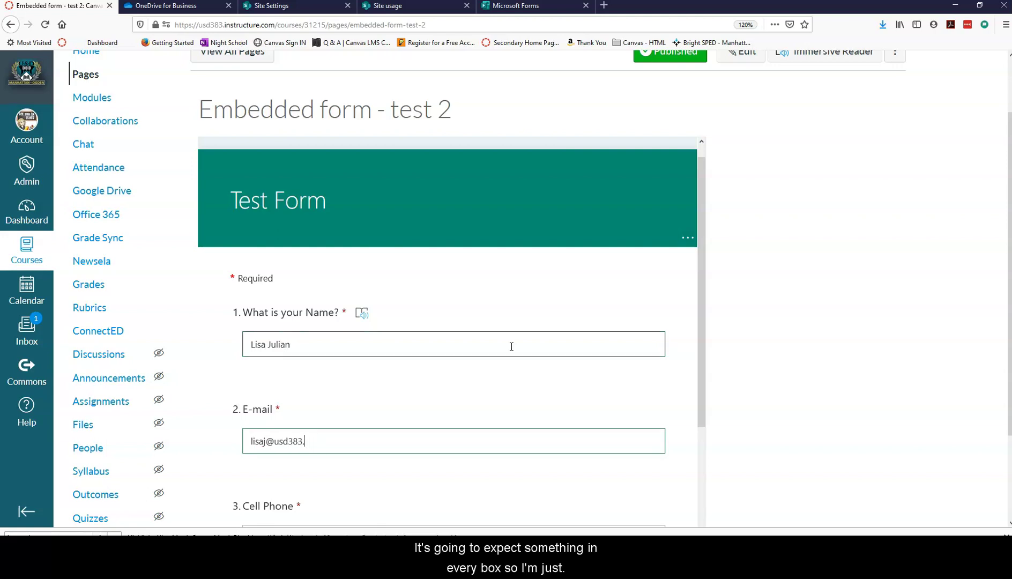
key("Tab")
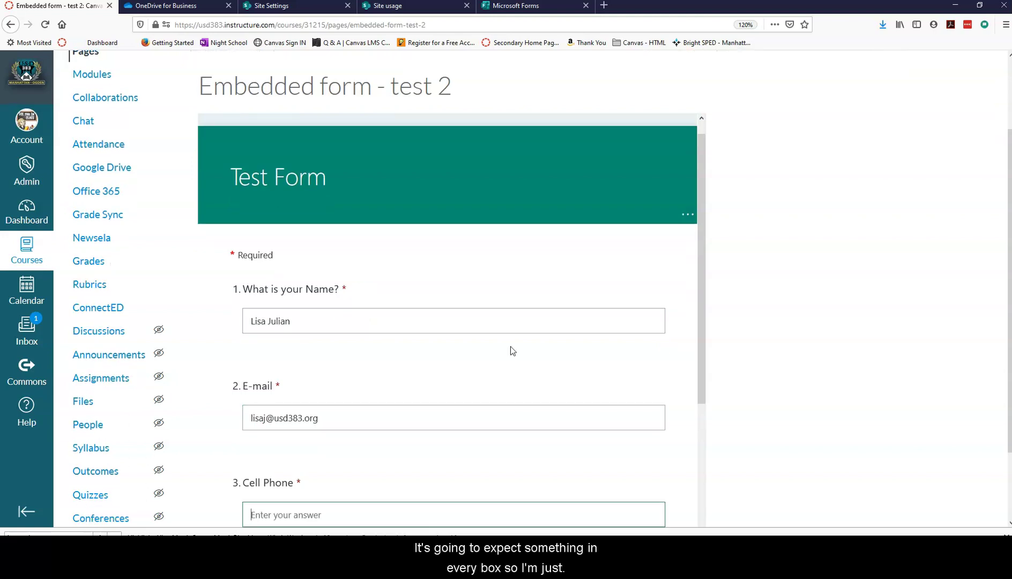
type(".")
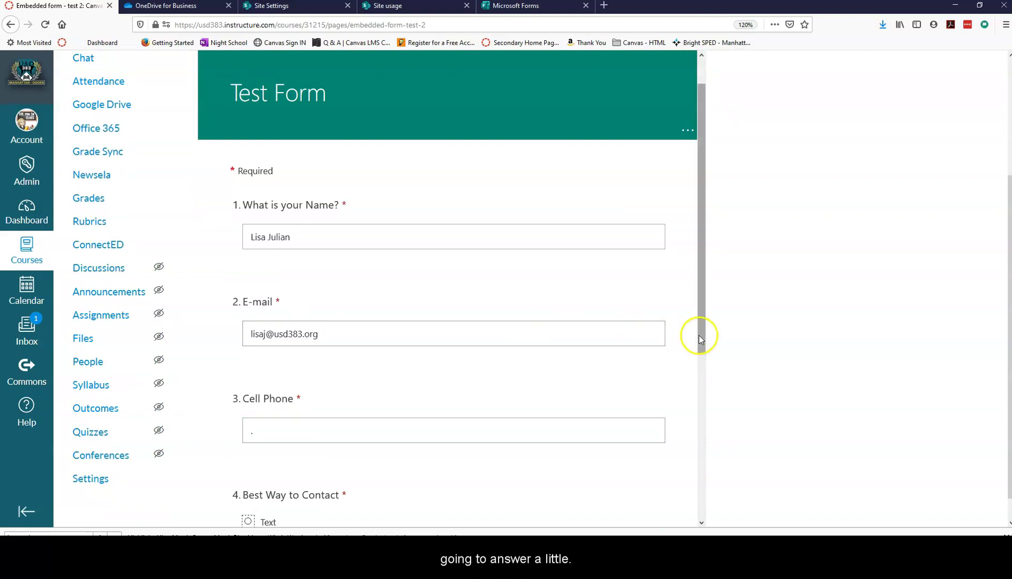
Step: Choose Text as the best way to contact and submit the response
left_click_drag(700, 338, 700, 400)
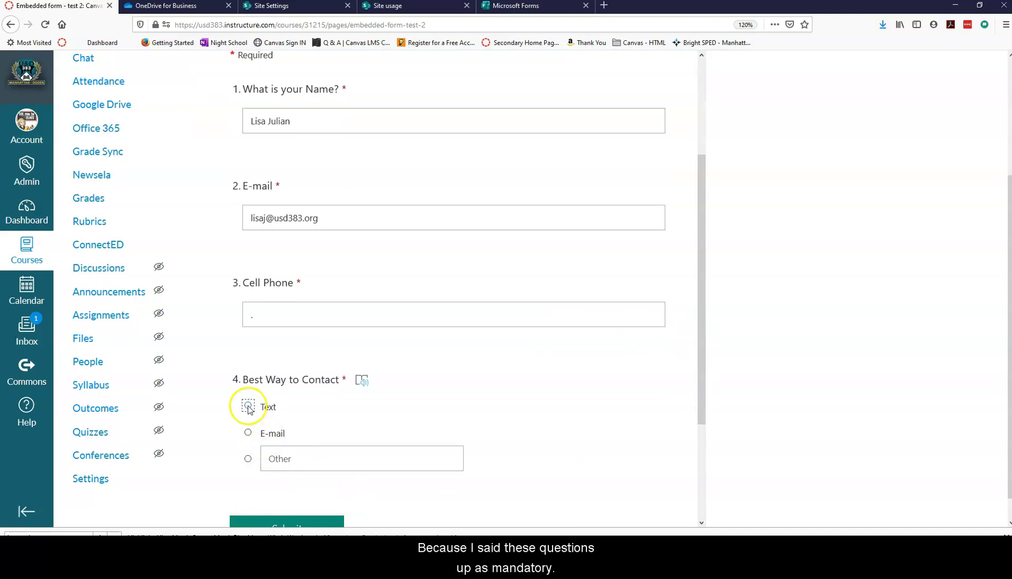
left_click(248, 407)
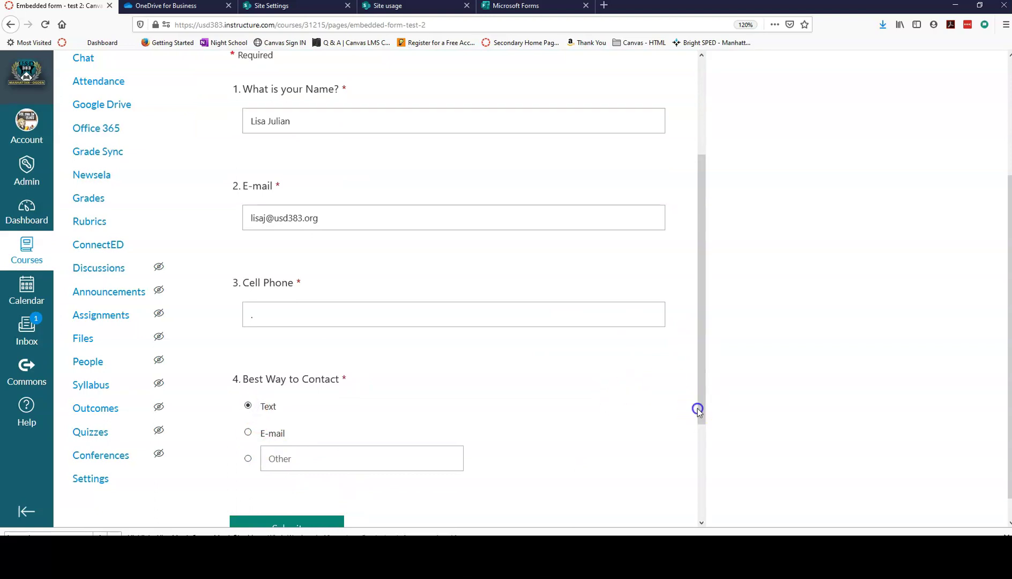
left_click_drag(697, 410, 688, 490)
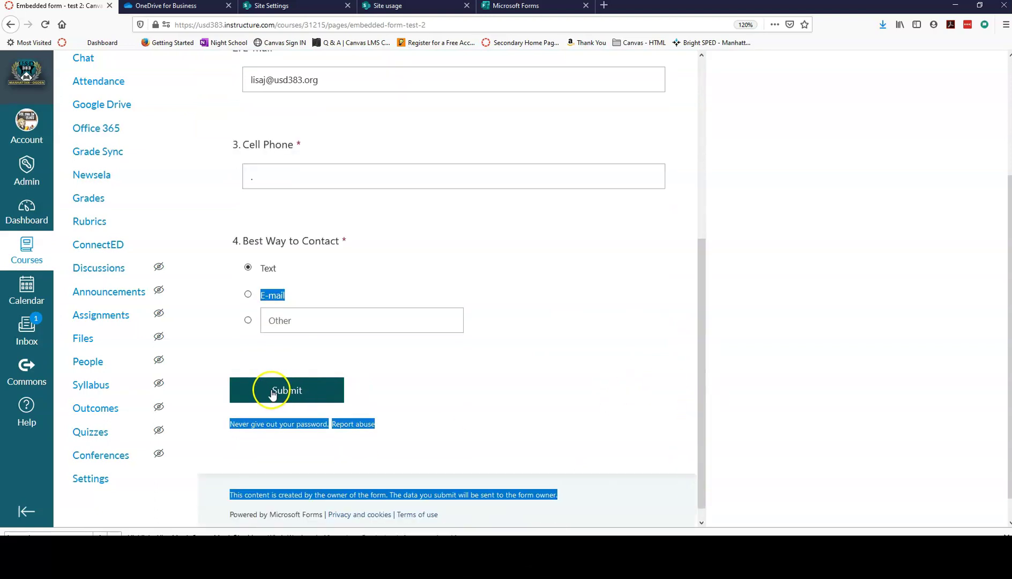
left_click(271, 393)
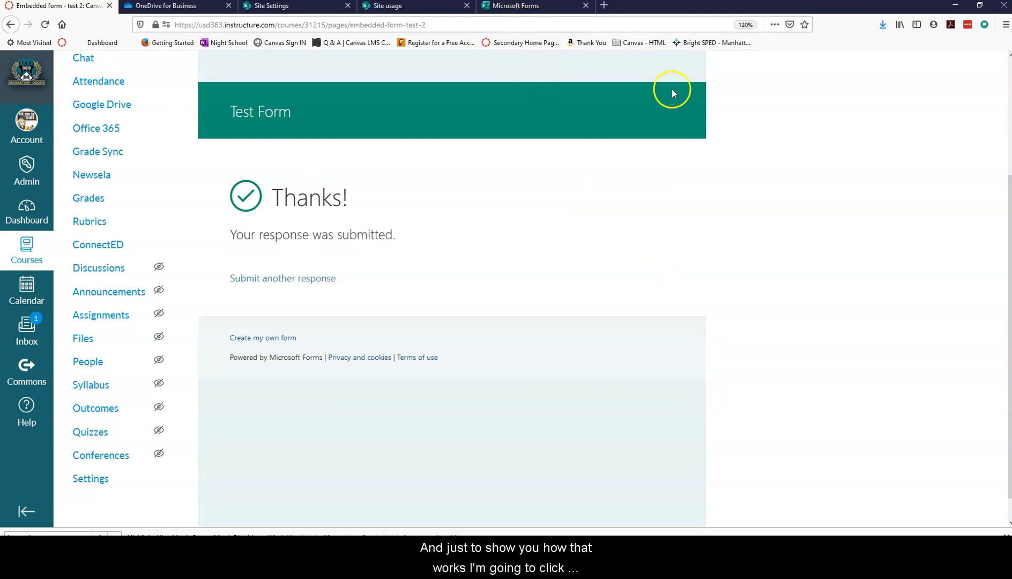
Step: In Microsoft Forms, view Test Form's Responses summary showing 1 response
left_click(546, 11)
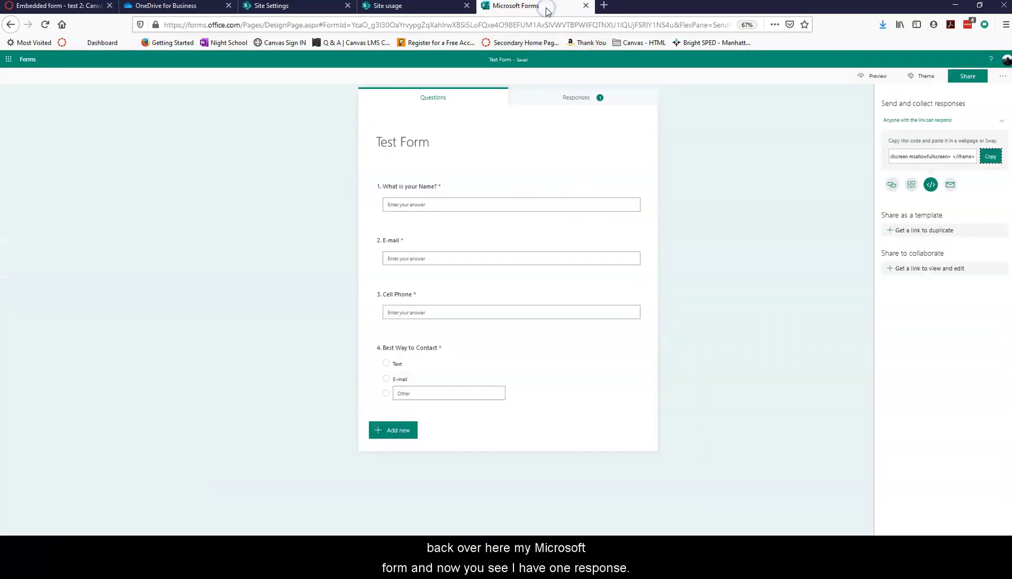
left_click(577, 104)
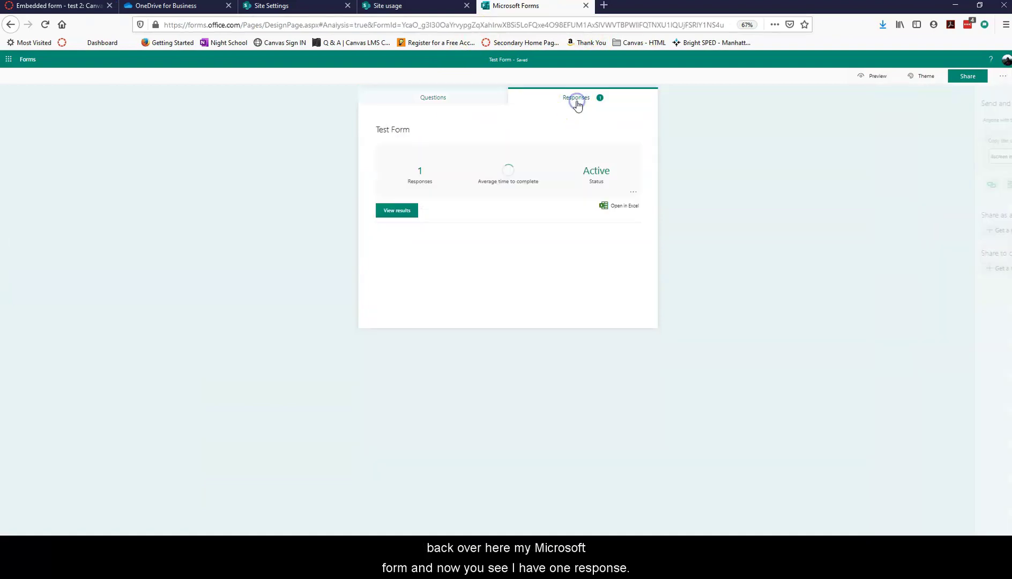